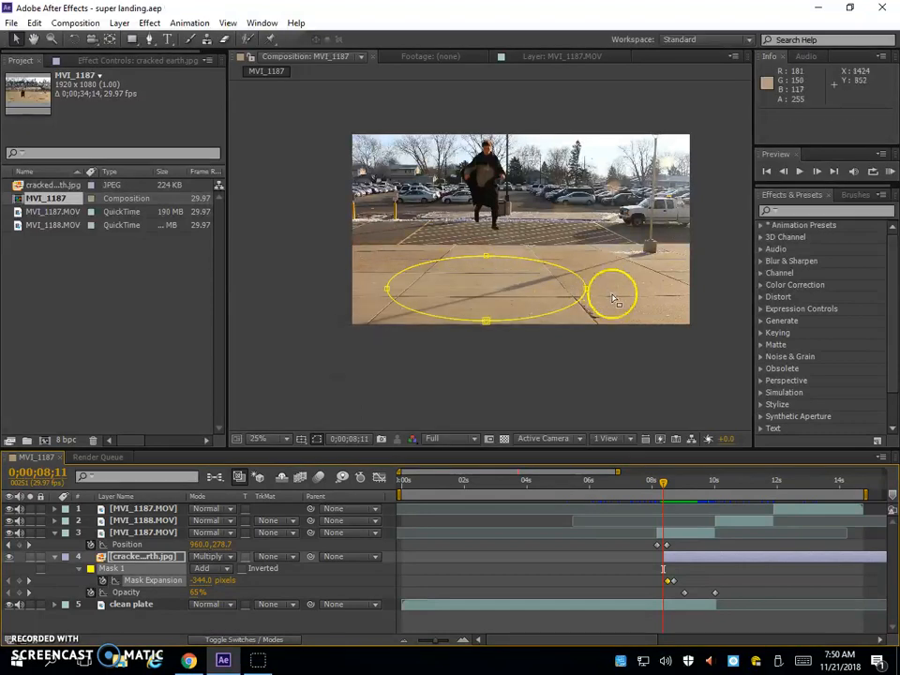
# Scrub through the landing around 8 seconds and inspect the clean plate layer with the layers above temporarily hidden
pyautogui.click(617, 473)
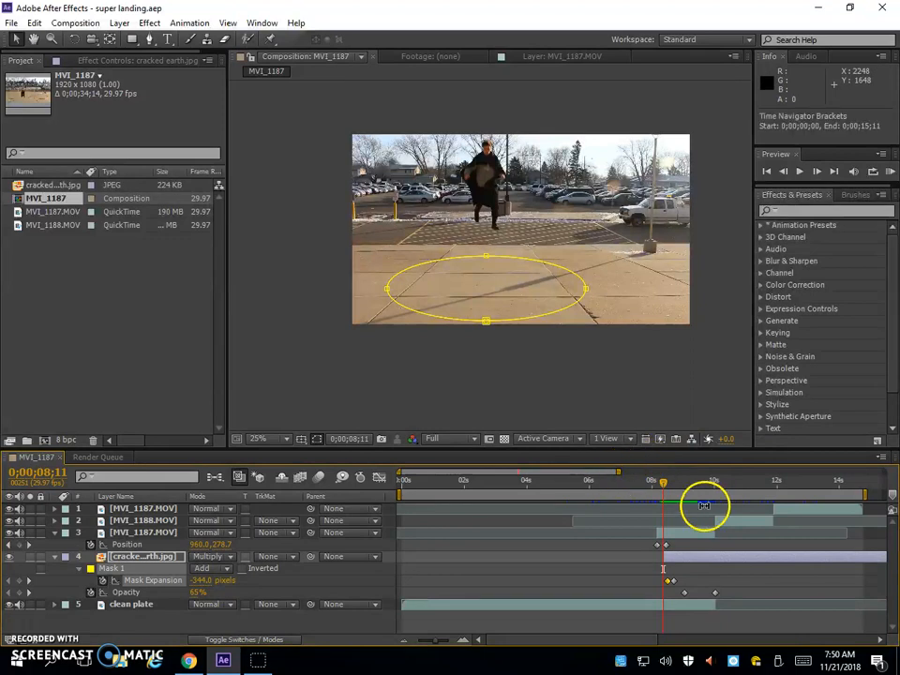
pyautogui.click(589, 601)
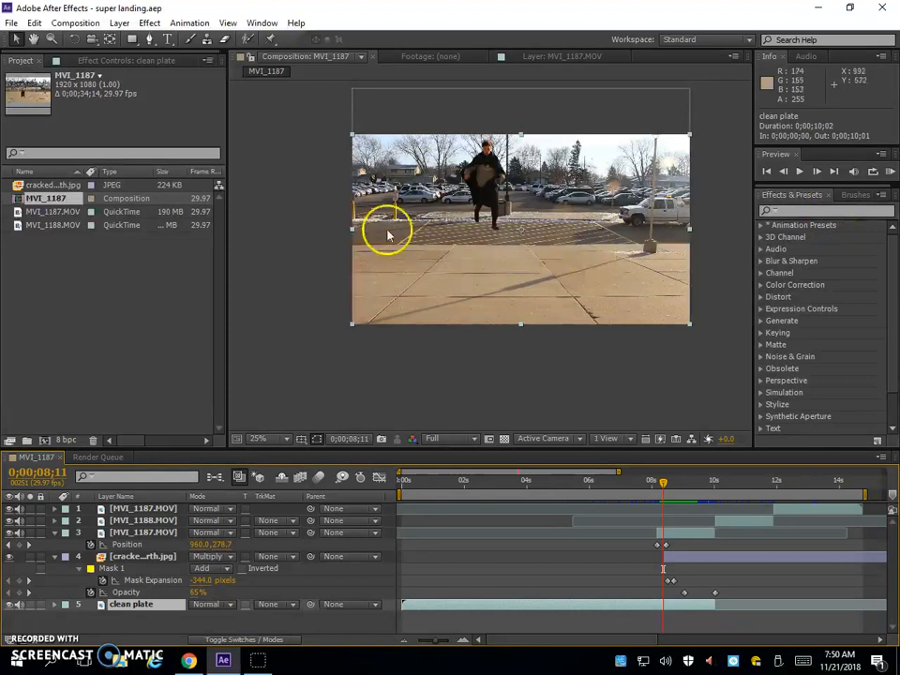
pyautogui.moveTo(665, 485)
pyautogui.mouseDown()
pyautogui.moveTo(675, 485)
pyautogui.moveTo(658, 485)
pyautogui.moveTo(678, 497)
pyautogui.mouseUp()
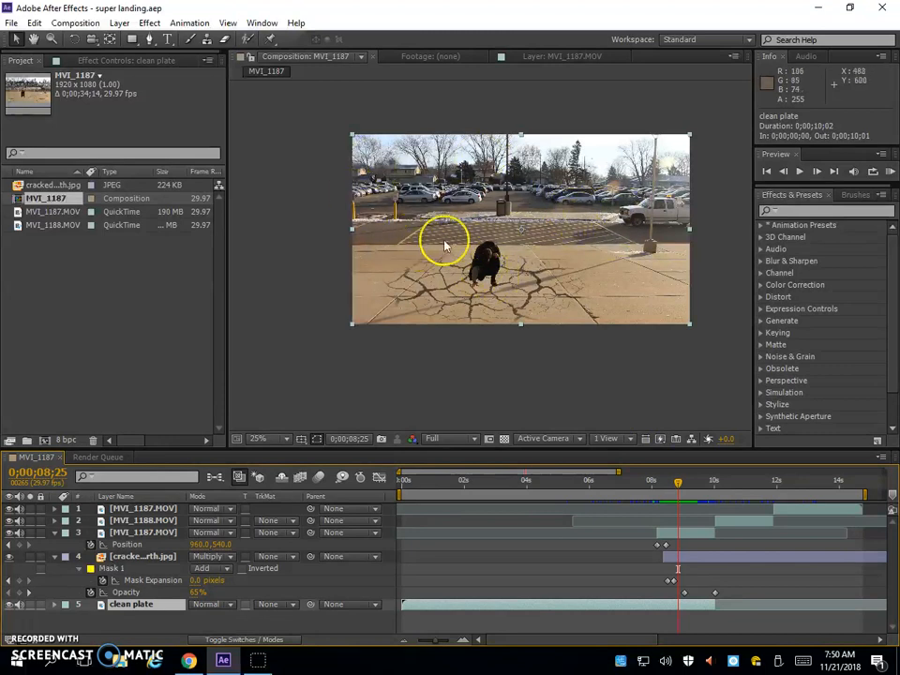
pyautogui.moveTo(679, 487)
pyautogui.mouseDown()
pyautogui.moveTo(663, 488)
pyautogui.moveTo(663, 496)
pyautogui.mouseUp()
pyautogui.click(131, 606)
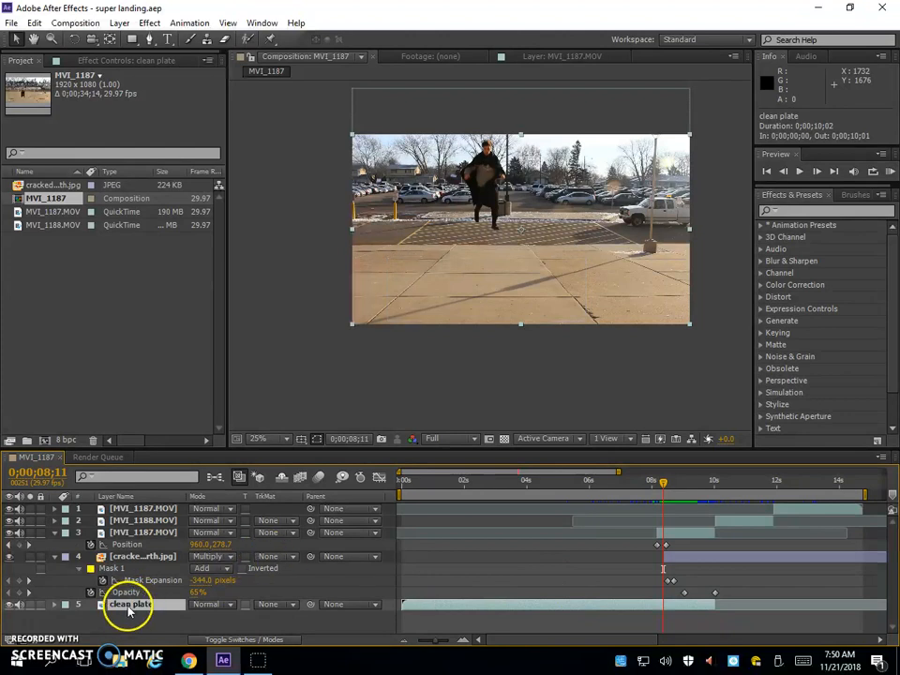
pyautogui.click(9, 557)
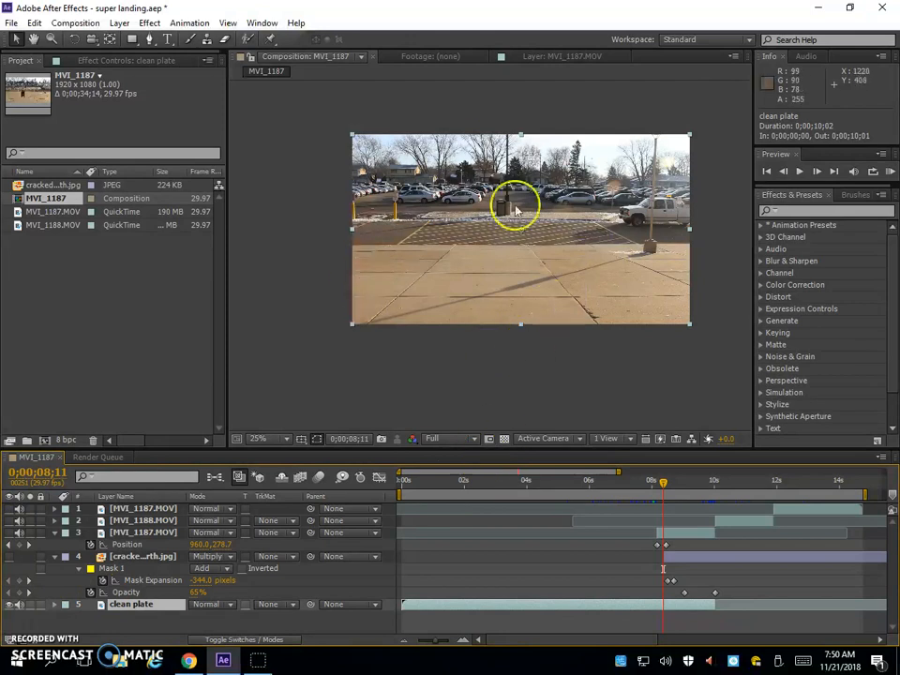
pyautogui.click(9, 531)
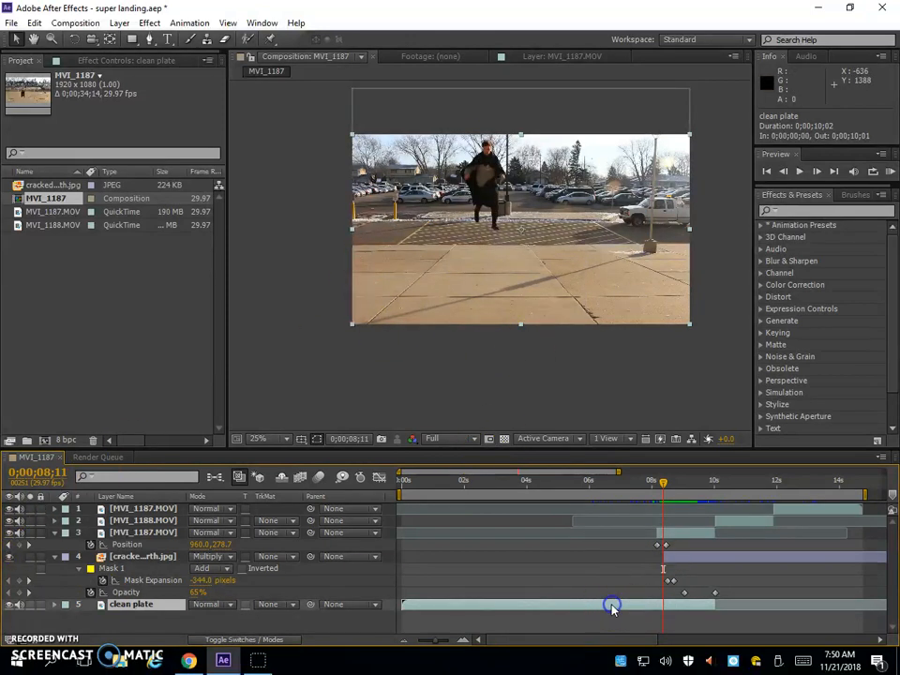
# Duplicate the clean plate layer and place the copy directly above the cracked earth image layer
pyautogui.hotkey('ctrl', 'd')
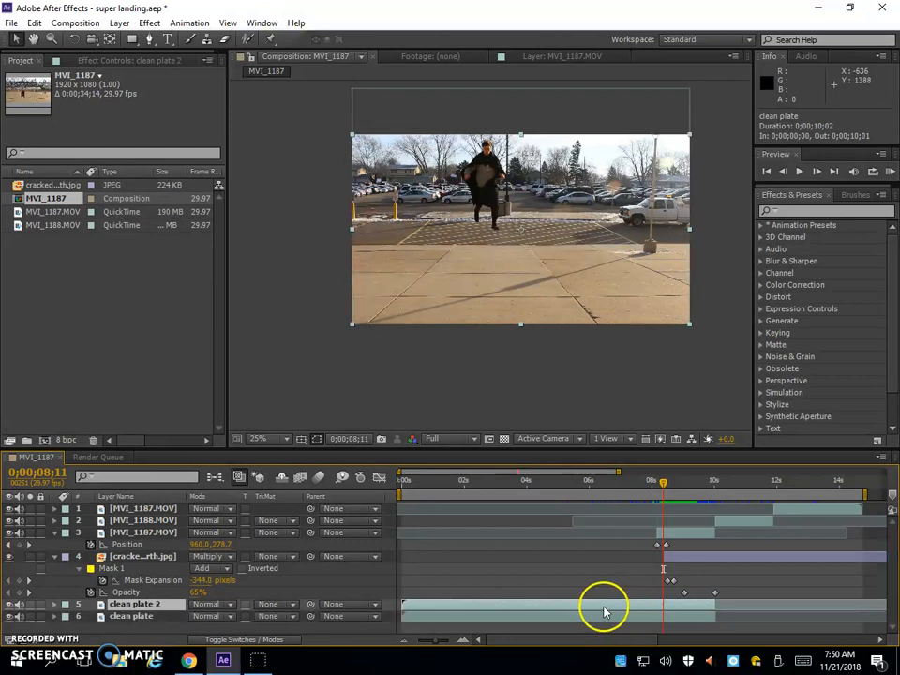
pyautogui.click(31, 22)
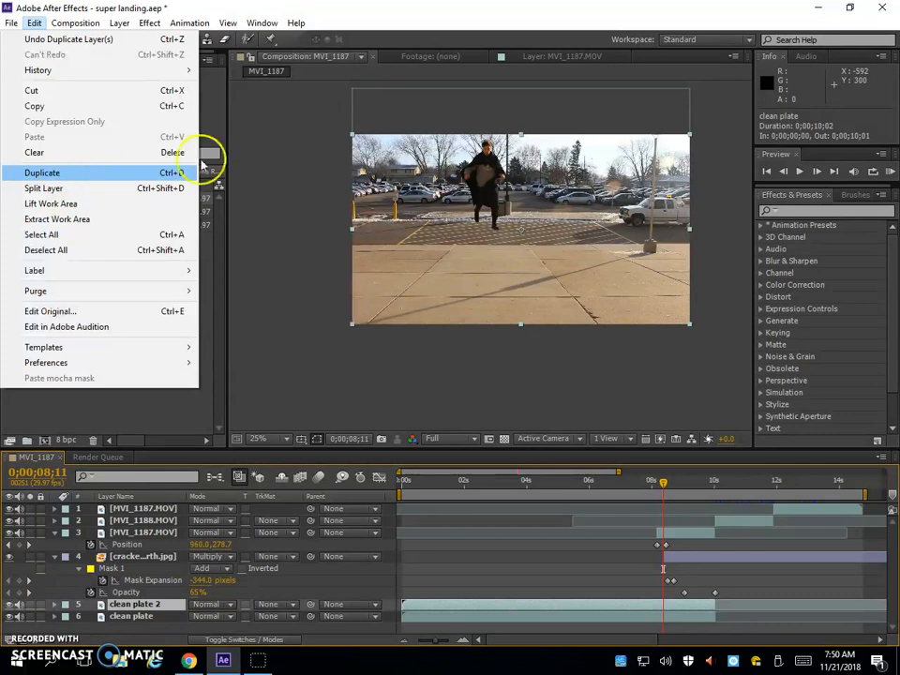
pyautogui.click(257, 257)
pyautogui.click(145, 608)
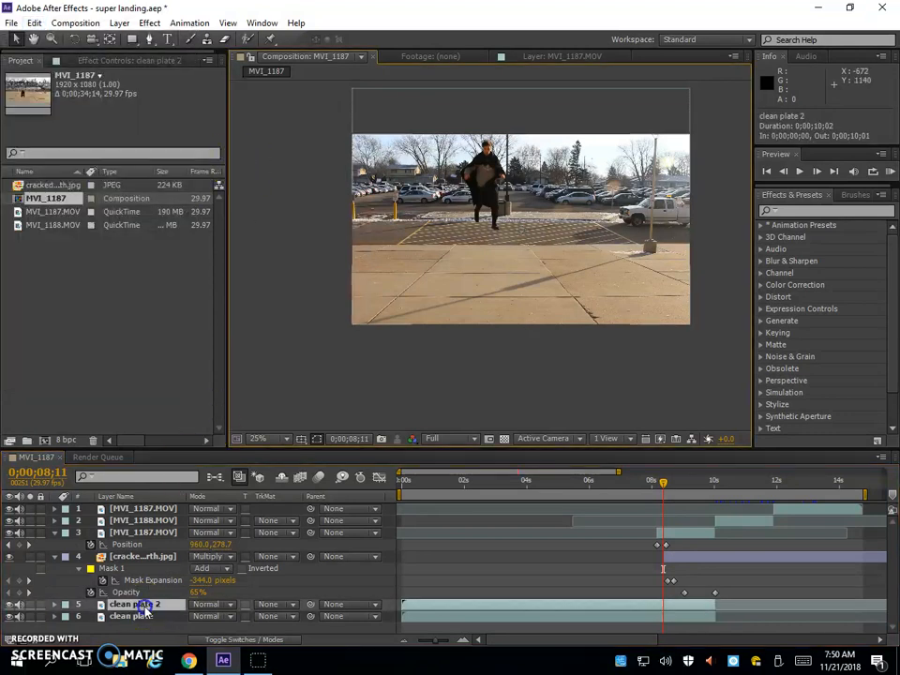
pyautogui.moveTo(148, 611); pyautogui.dragTo(150, 558)
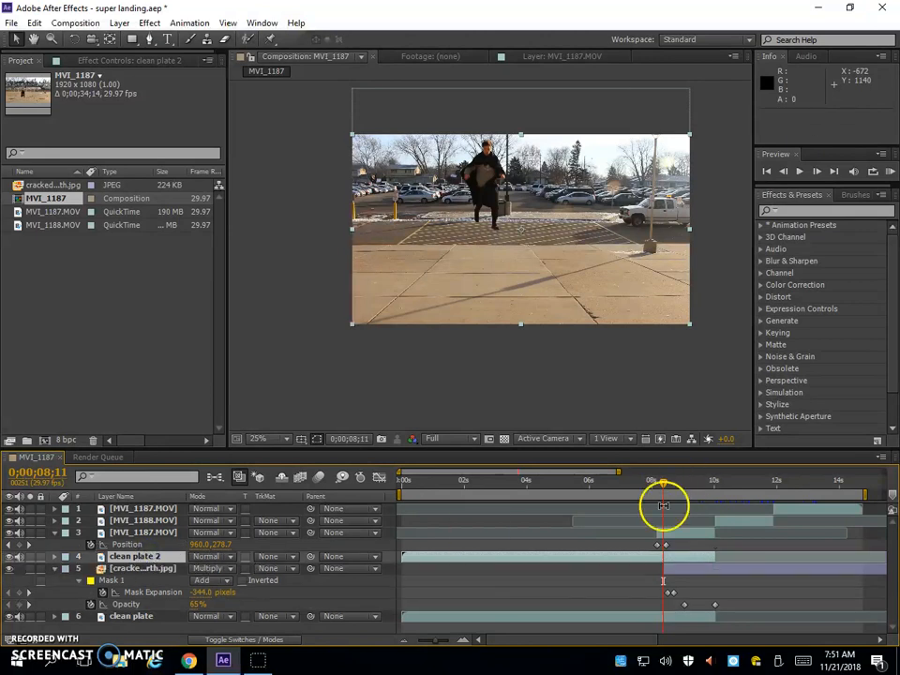
# Trim the clean plate 2 layer to a duration of 0;00;04;09 and shift it to start at 0;00;08;11, with the cracked earth layer
pyautogui.moveTo(418, 557); pyautogui.dragTo(422, 560)
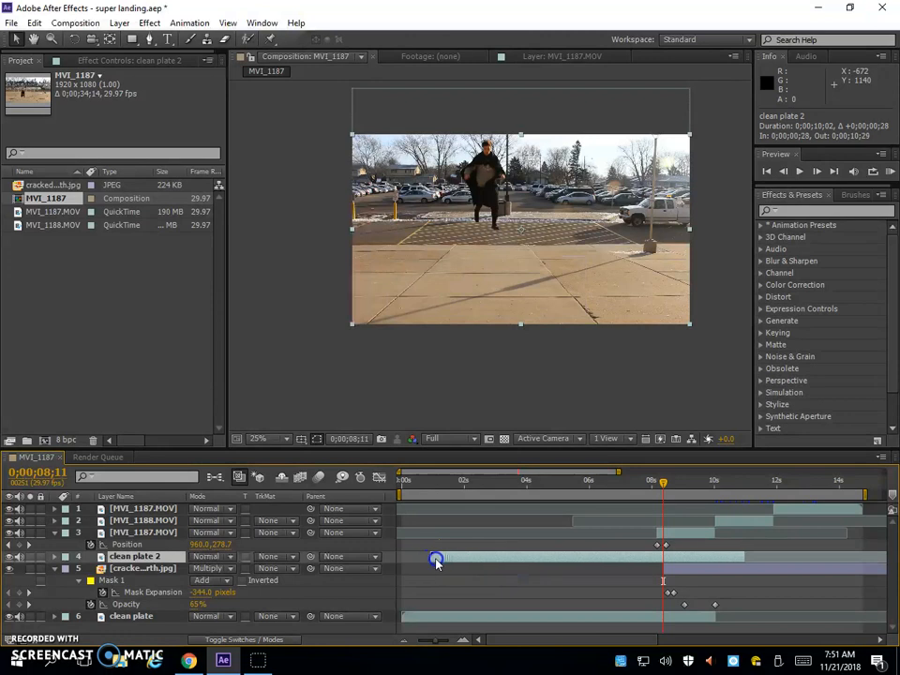
pyautogui.moveTo(739, 549); pyautogui.dragTo(589, 568)
pyautogui.moveTo(505, 558); pyautogui.dragTo(704, 566)
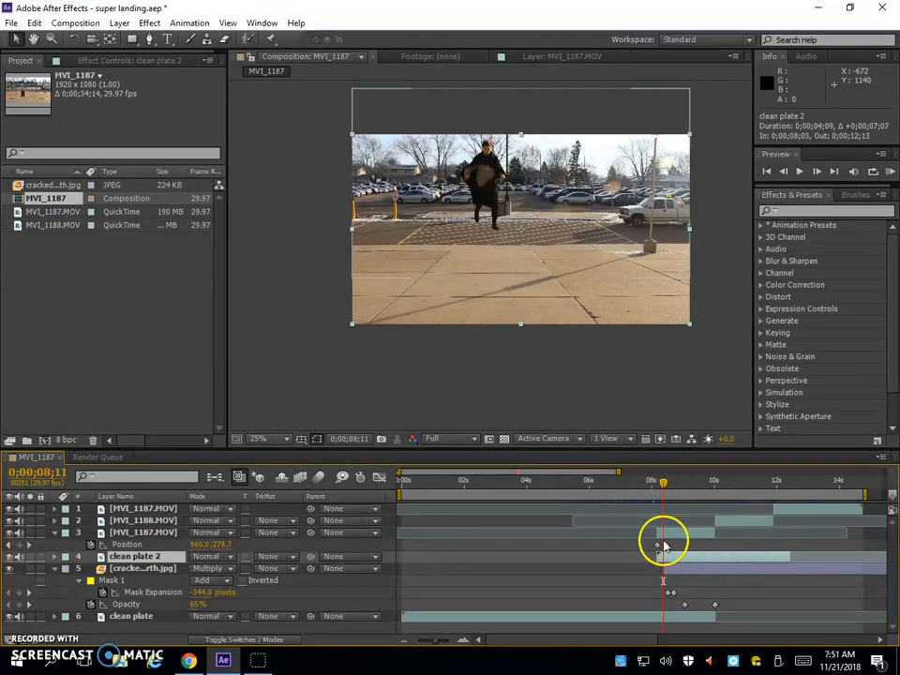
pyautogui.moveTo(677, 560); pyautogui.dragTo(673, 560)
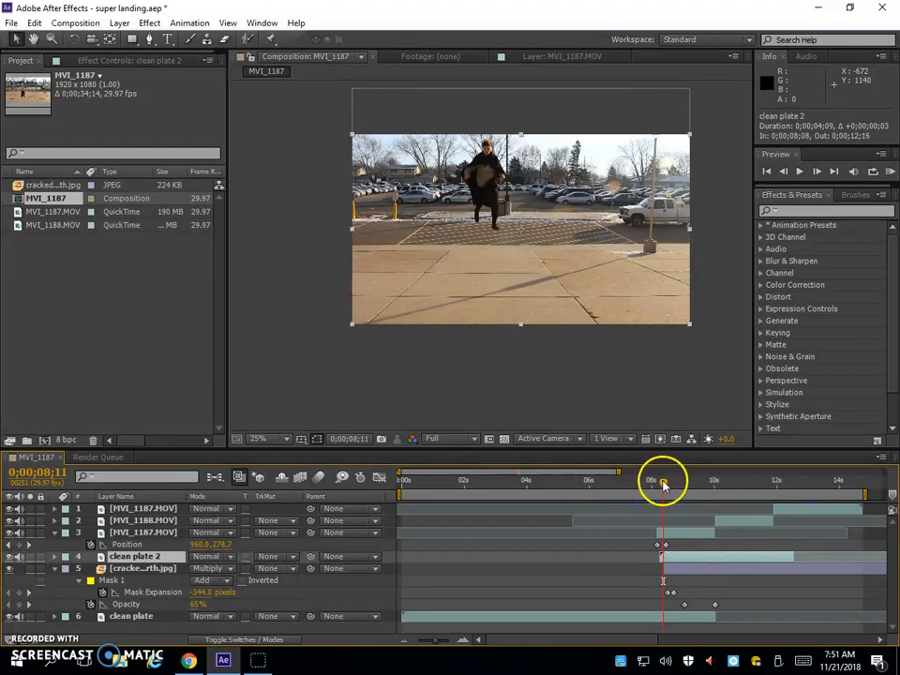
pyautogui.moveTo(662, 483); pyautogui.dragTo(664, 488)
pyautogui.moveTo(678, 559); pyautogui.dragTo(680, 559)
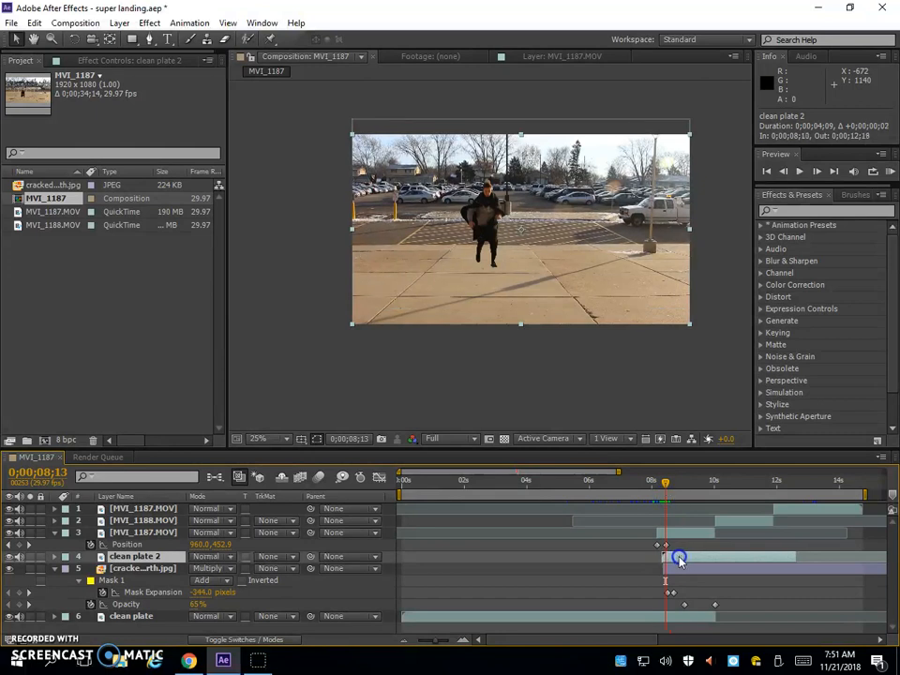
pyautogui.moveTo(665, 482); pyautogui.dragTo(662, 494)
# Draw a rectangular mask on clean plate 2 over the foreground pavement, from about 608 to 1108 vertically, extending past both frame sides
pyautogui.click(828, 210)
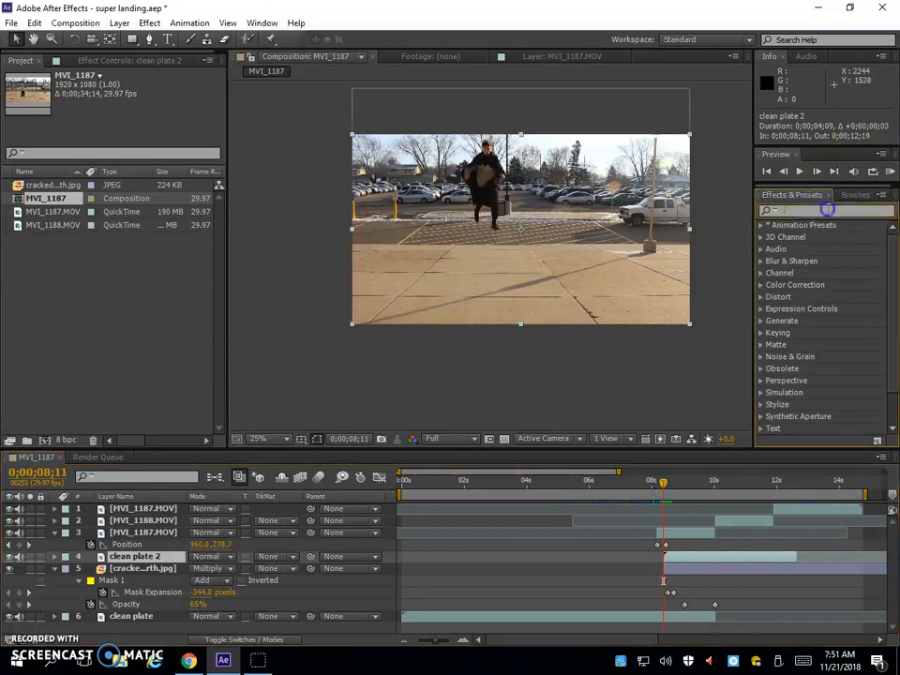
pyautogui.click(132, 43)
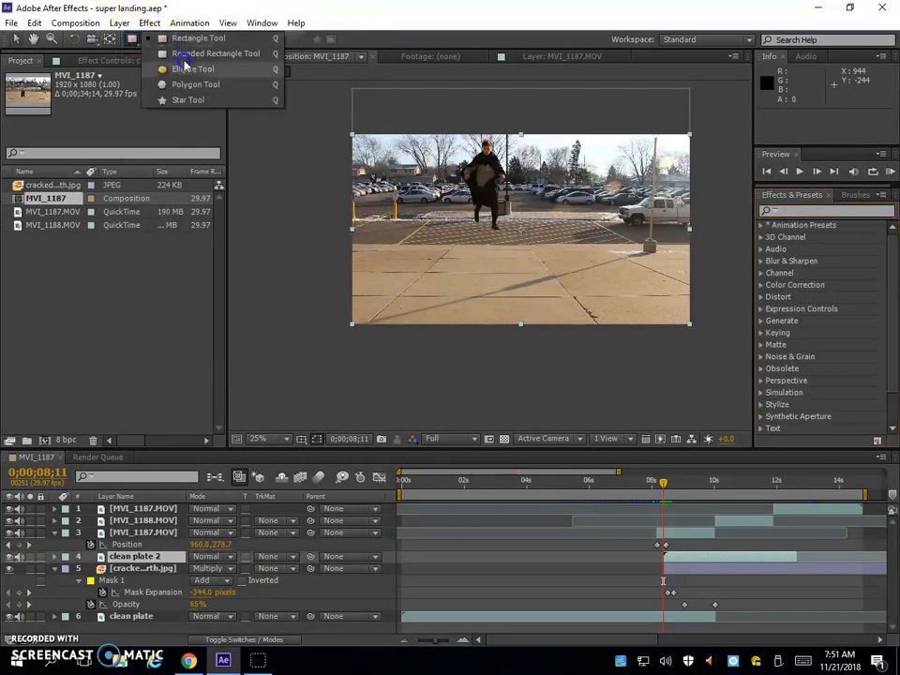
pyautogui.click(187, 70)
pyautogui.click(132, 40)
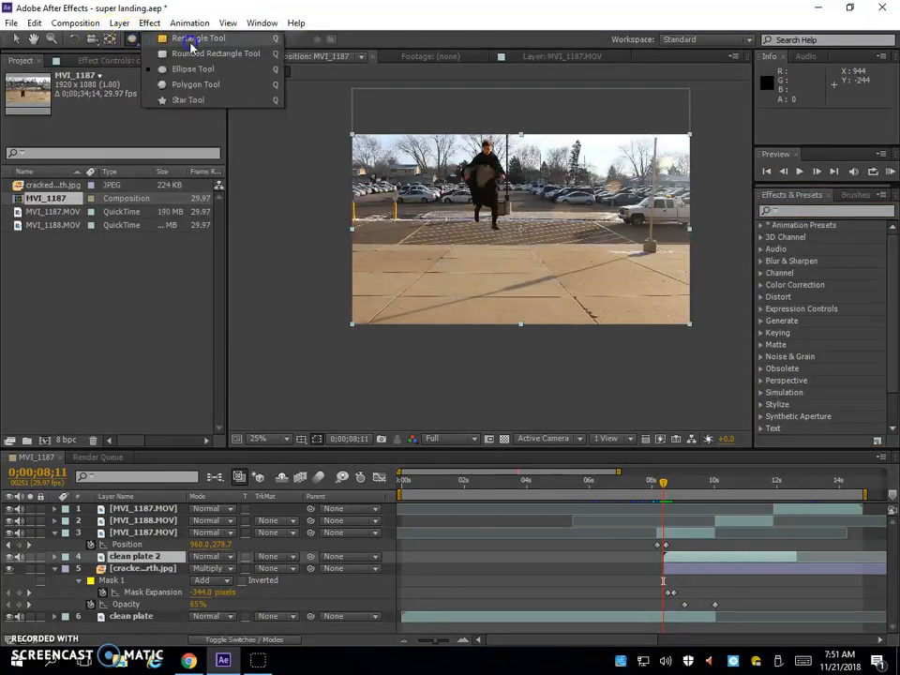
pyautogui.click(183, 37)
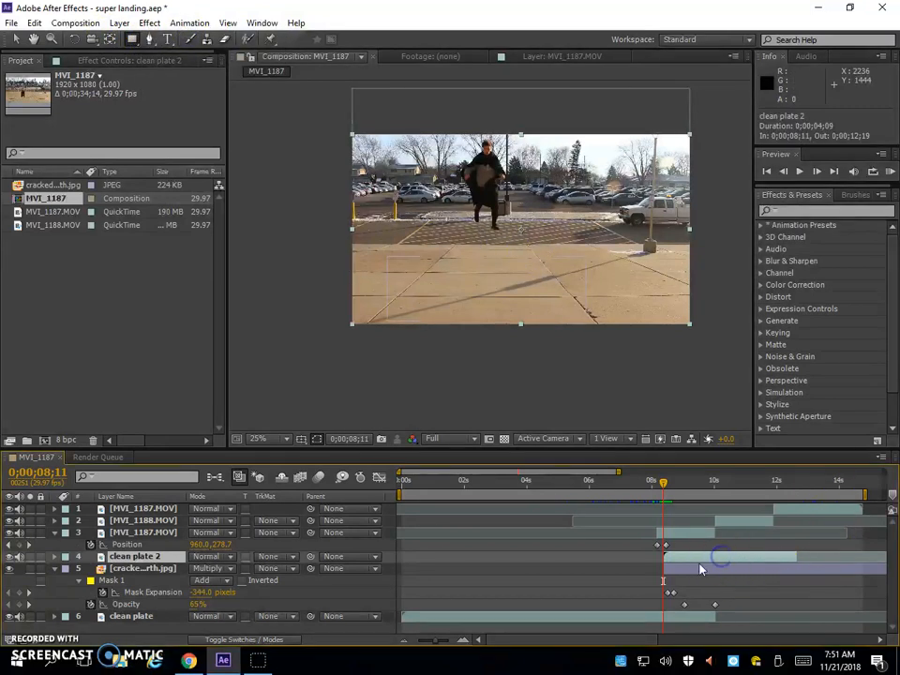
pyautogui.moveTo(340, 240); pyautogui.dragTo(697, 328)
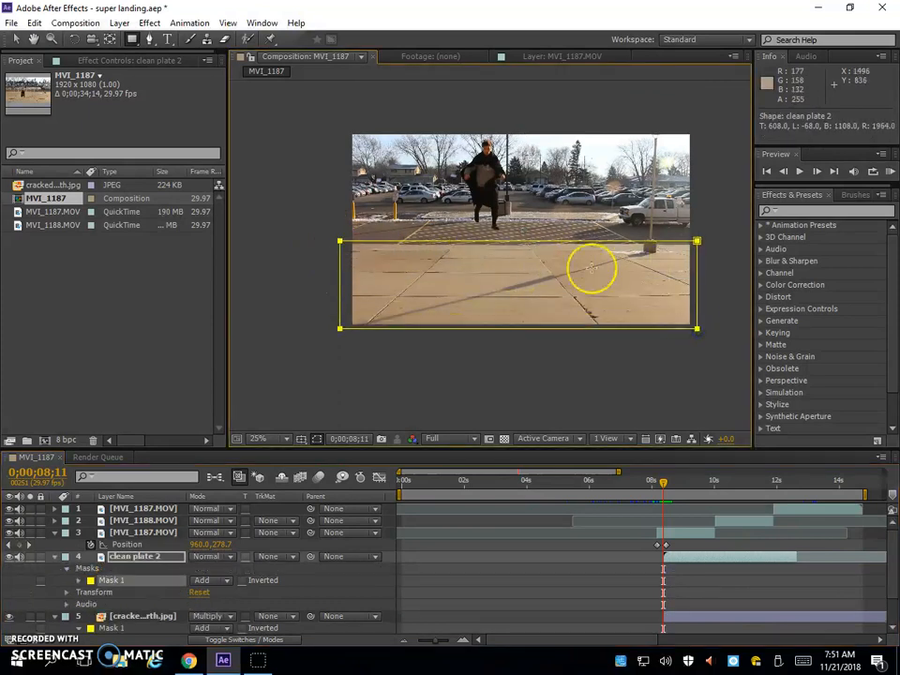
# Align the rectangular mask's upper edge with the pavement's far edge and its lower edge with the bottom of the frame
pyautogui.click(15, 39)
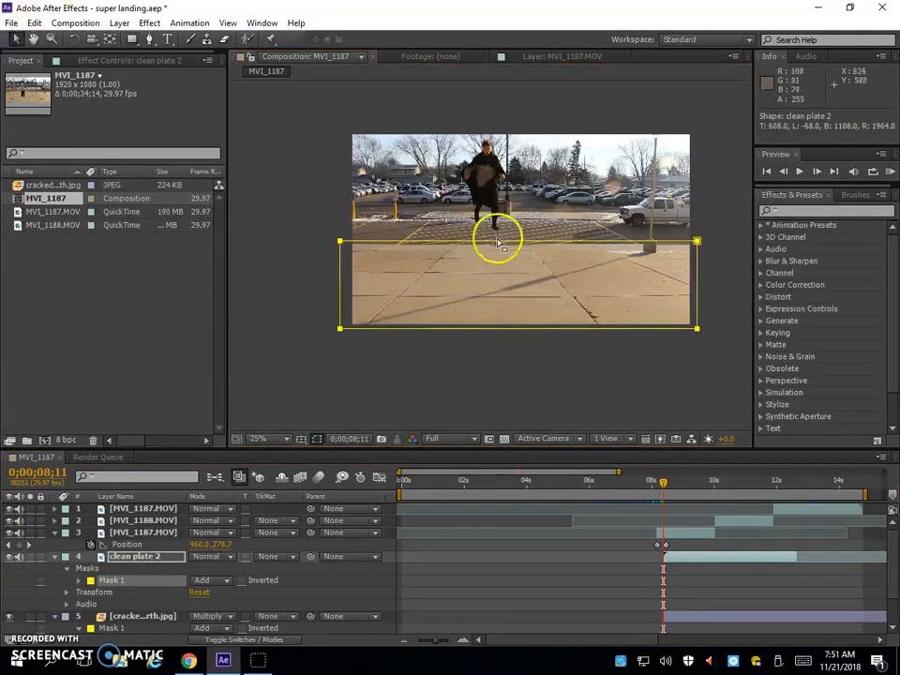
pyautogui.moveTo(498, 242); pyautogui.dragTo(500, 247)
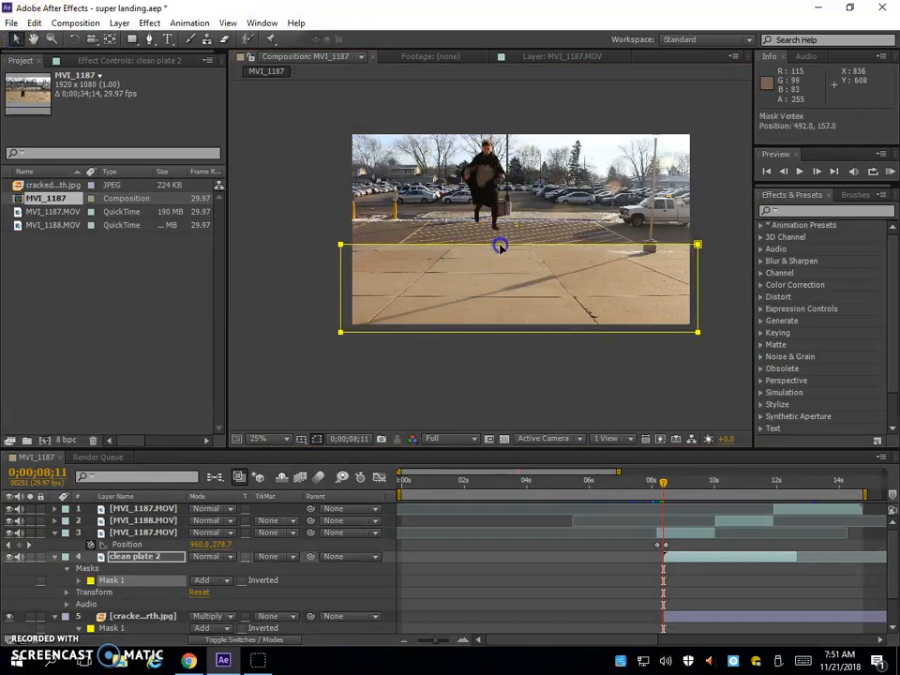
pyautogui.click(489, 353)
pyautogui.moveTo(499, 335); pyautogui.dragTo(500, 326)
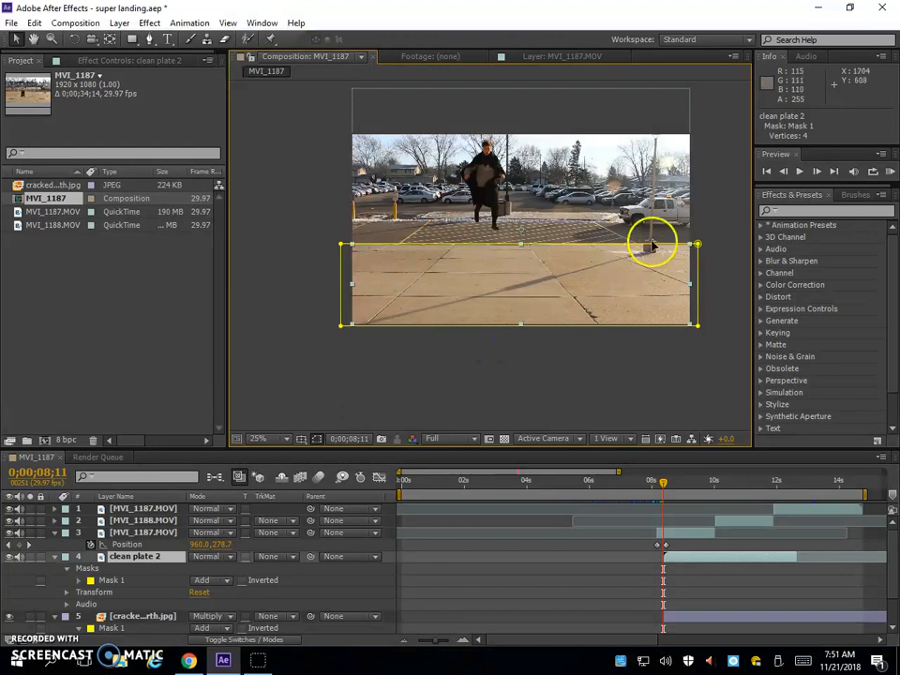
# Draw a second, four-point mask on clean plate 2 around the lamp post's base with the Pen tool
pyautogui.click(150, 40)
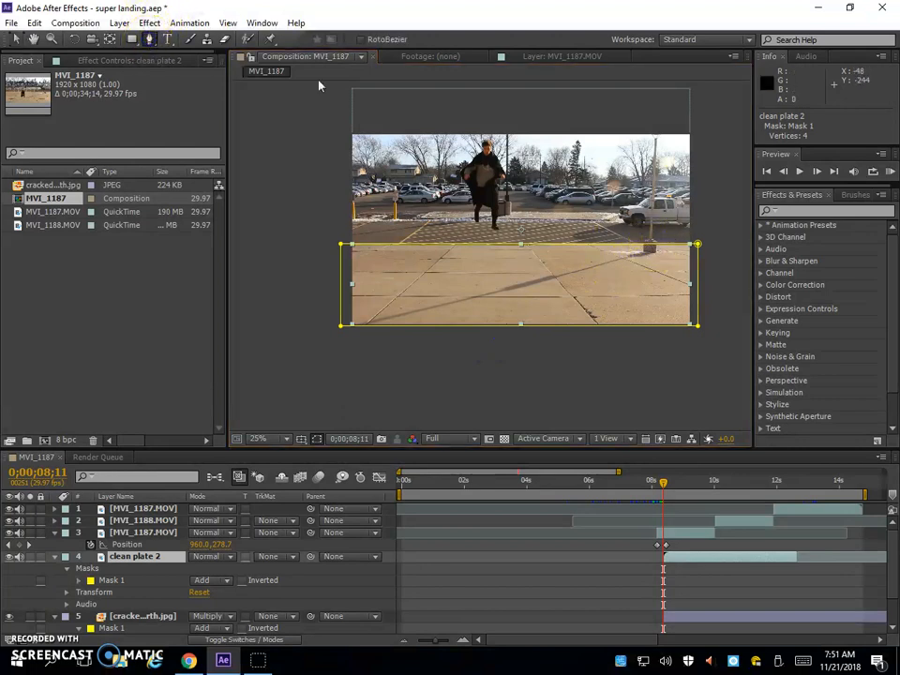
pyautogui.click(643, 241)
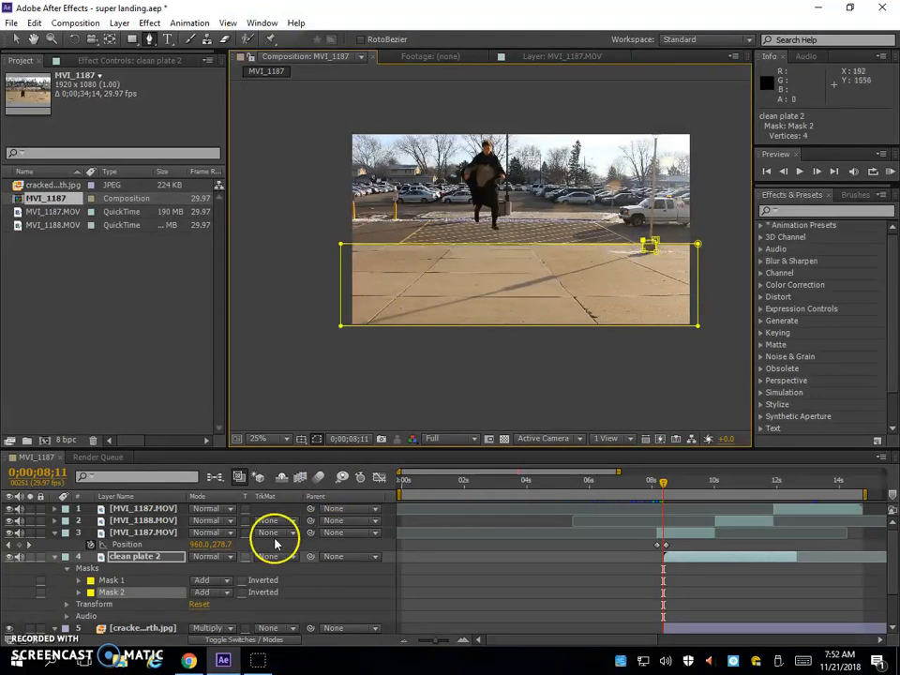
pyautogui.click(105, 581)
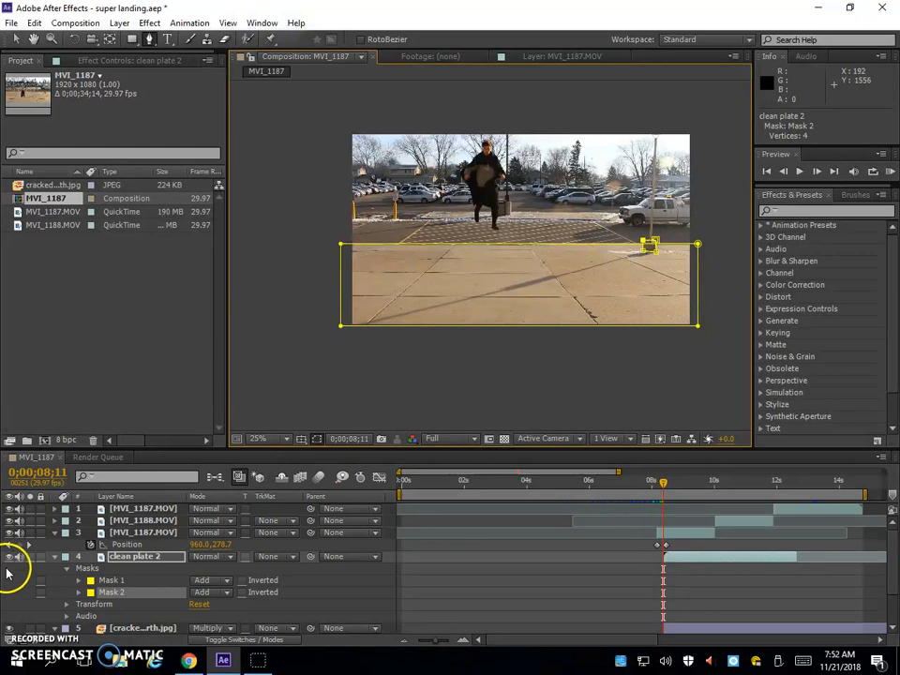
# Set Mask 2 of clean plate 2 to Subtract, checking the cutout with the cracked earth and clean plate layers temporarily hidden
pyautogui.scroll(-2, 9, 562)
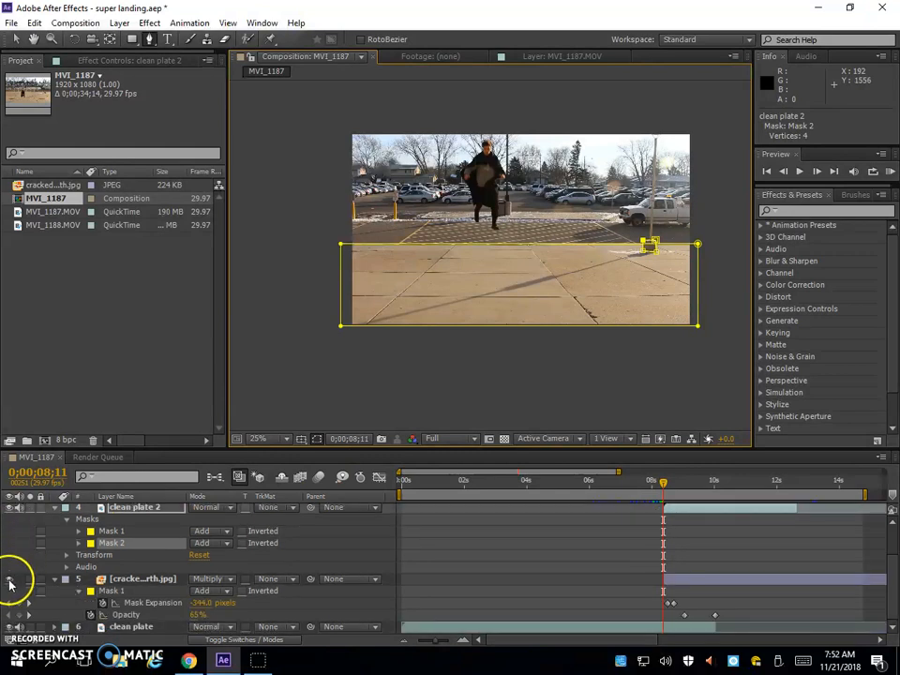
pyautogui.click(11, 627)
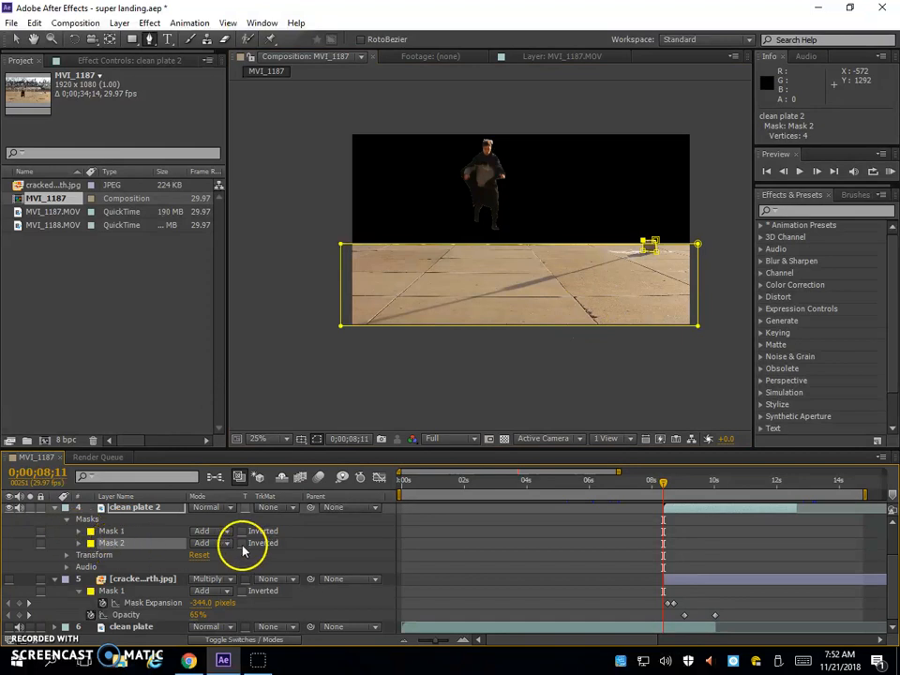
pyautogui.click(223, 543)
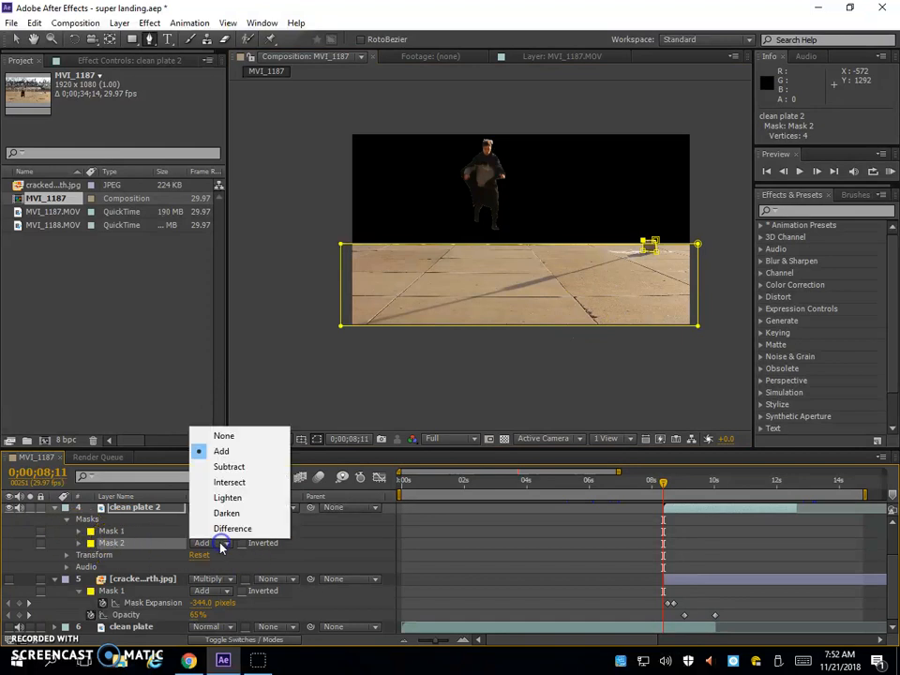
pyautogui.click(229, 467)
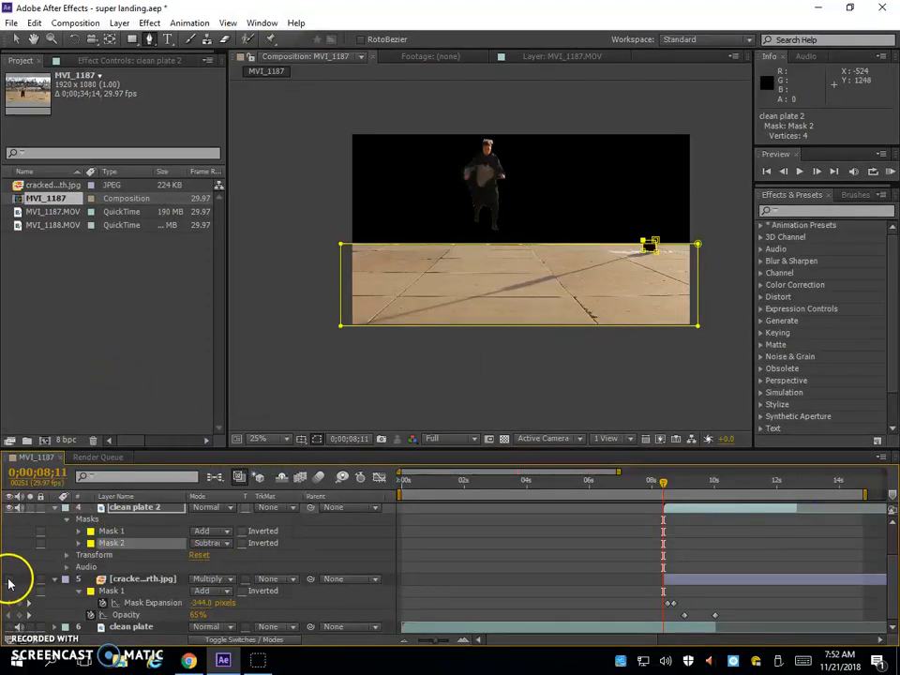
pyautogui.scroll(3, 9, 562)
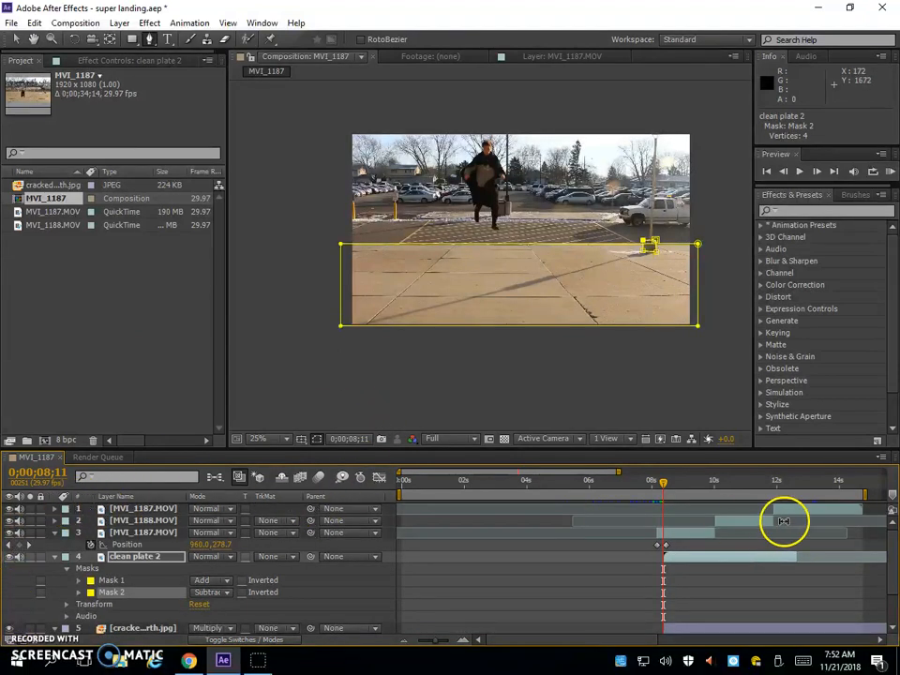
# Find the Shatter effect and apply it to the clean plate 2 layer
pyautogui.click(683, 558)
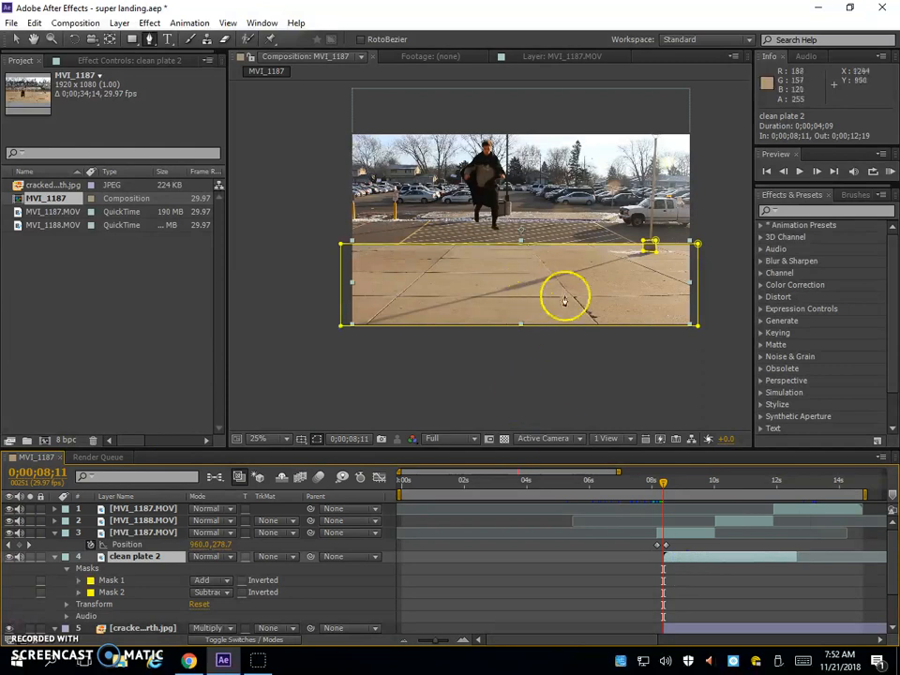
pyautogui.click(15, 40)
pyautogui.click(811, 207)
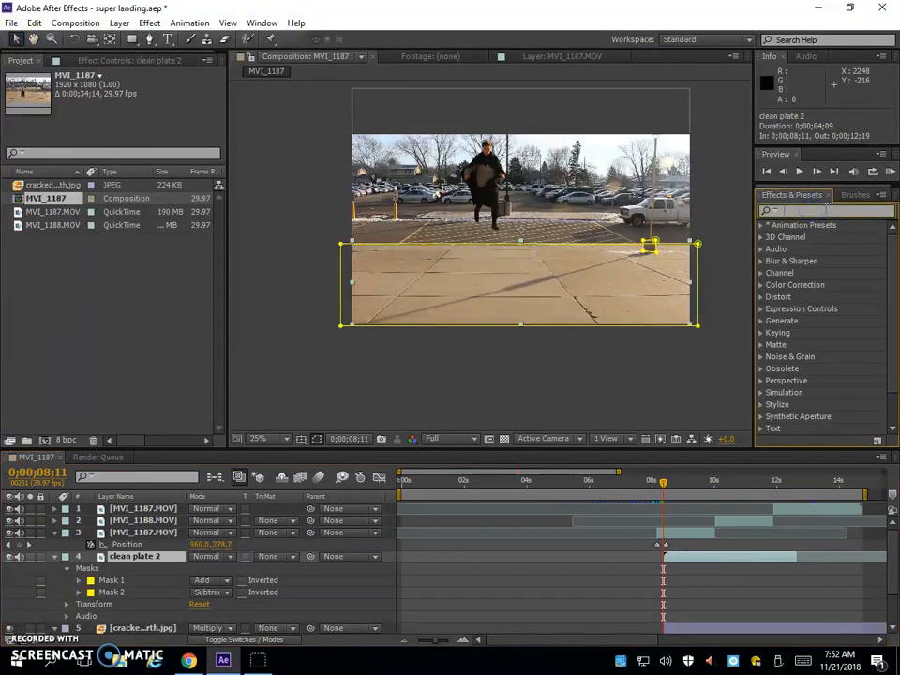
pyautogui.write('shatter')
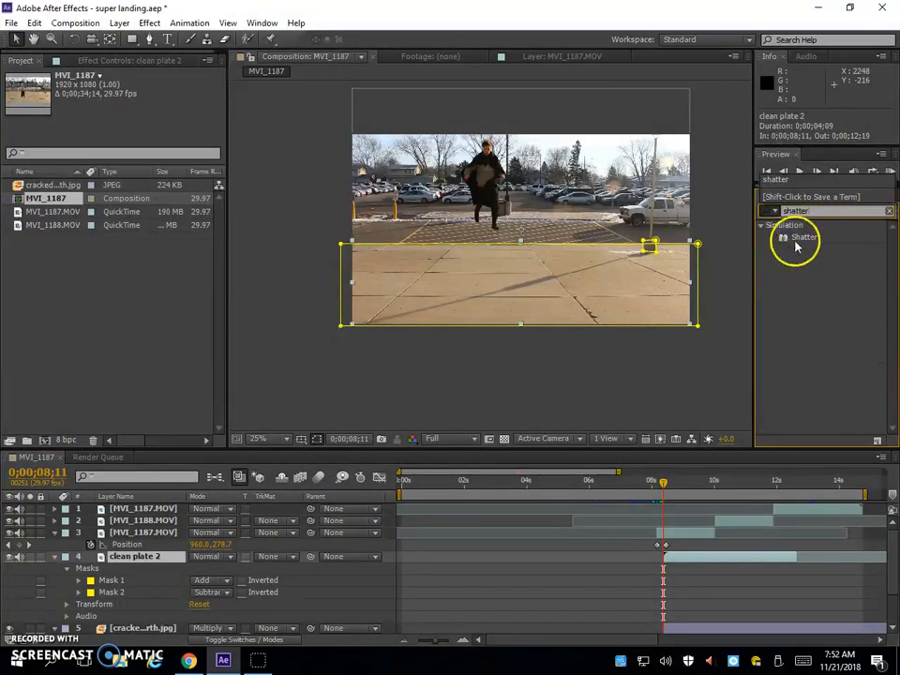
pyautogui.moveTo(803, 237); pyautogui.dragTo(539, 284)
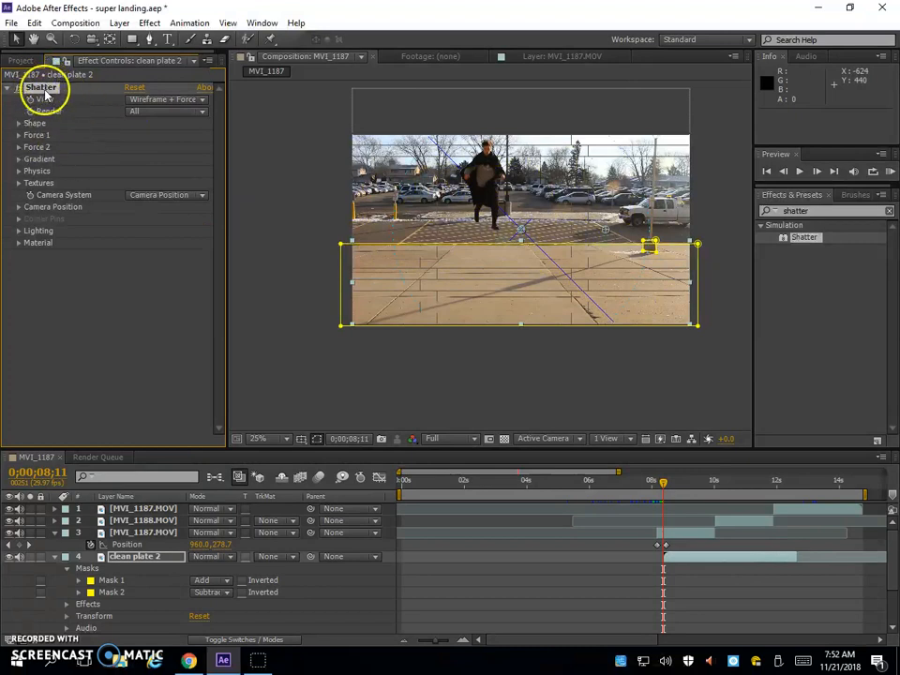
# Set the Shatter effect's View to Rendered and its Shape Pattern to Glass
pyautogui.click(183, 101)
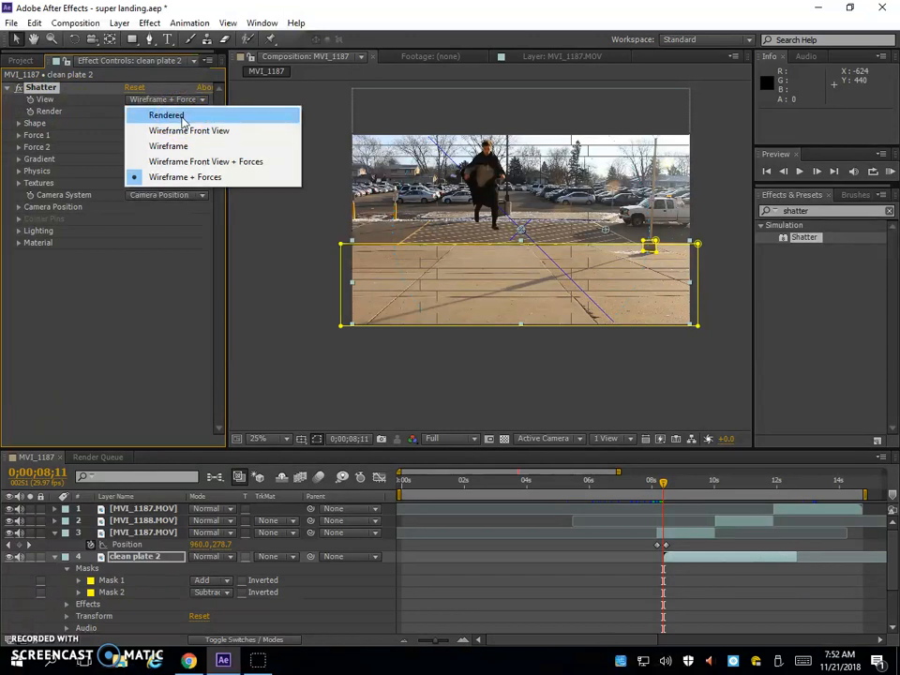
pyautogui.click(183, 118)
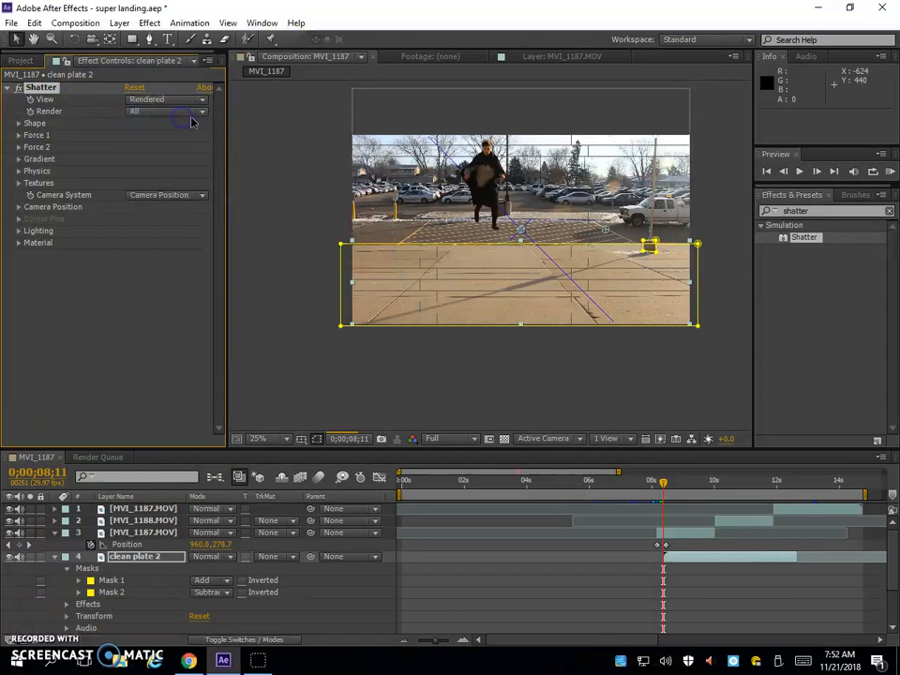
pyautogui.click(19, 124)
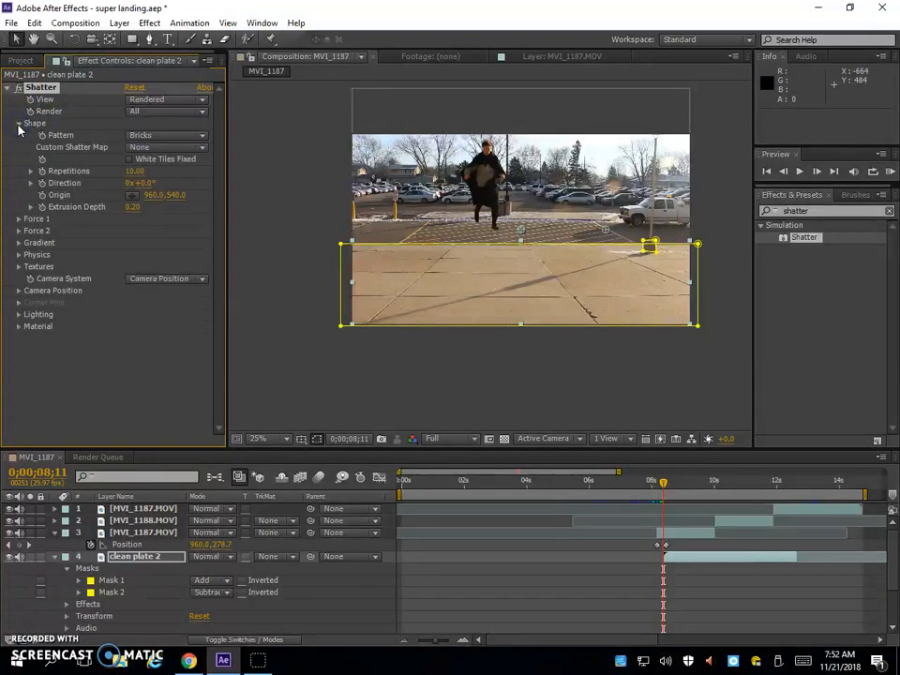
pyautogui.click(165, 137)
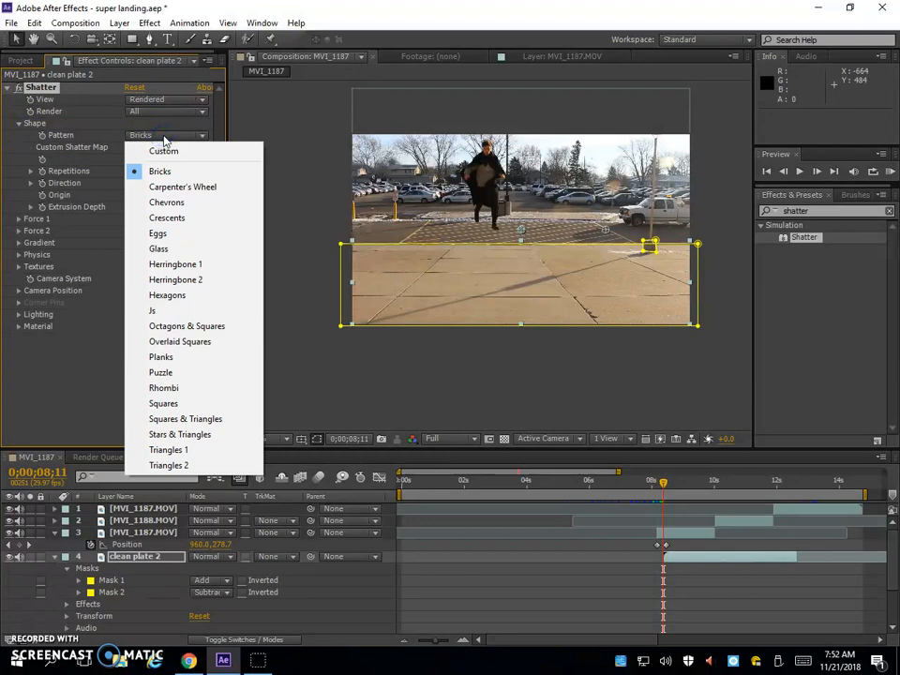
pyautogui.click(175, 248)
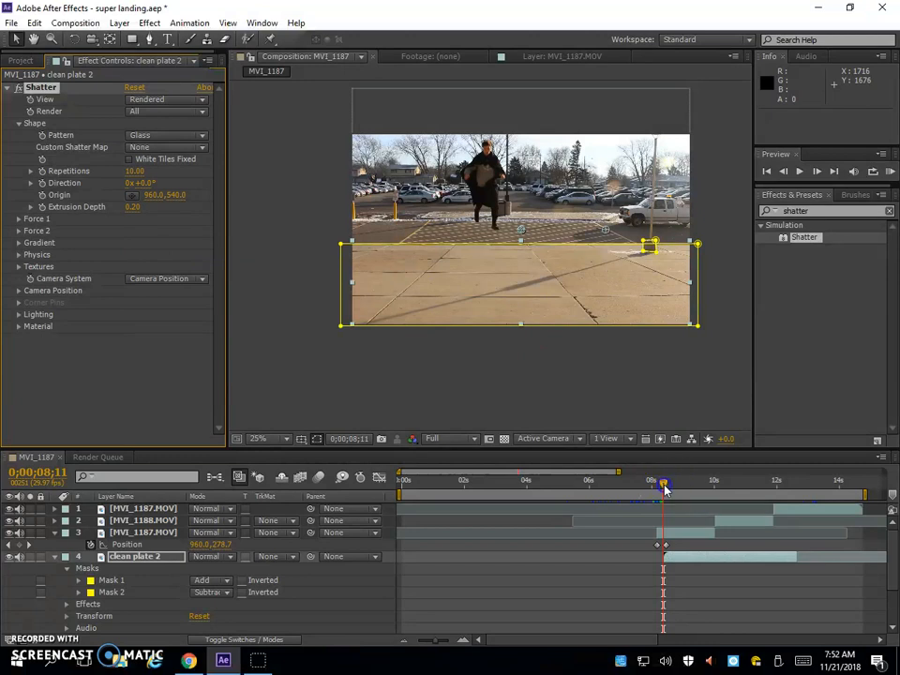
# Play back the frames around the landing to check when the pavement shatters relative to the hero's impact
pyautogui.press('space')
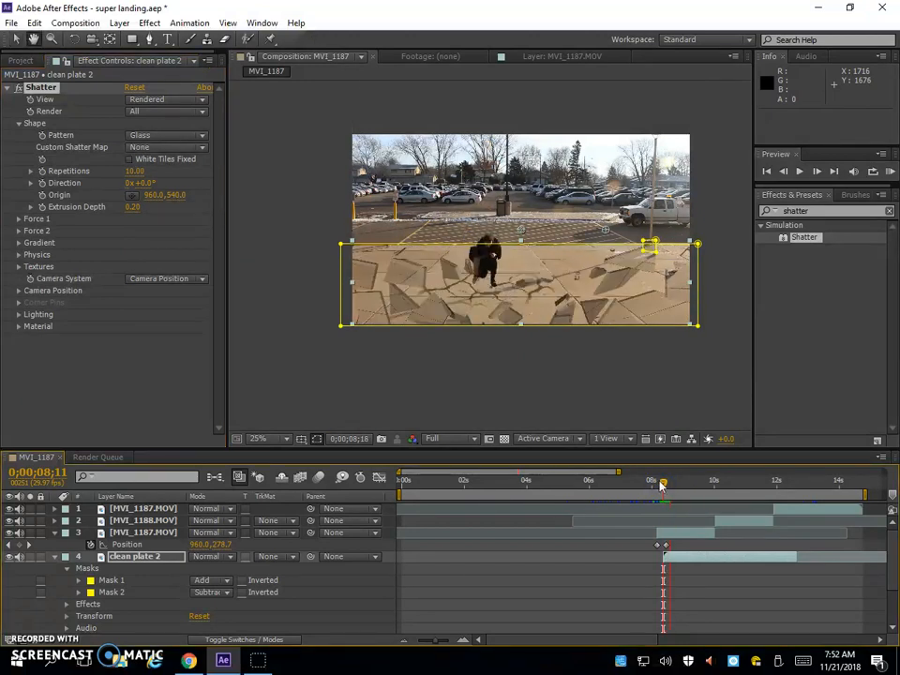
pyautogui.press('space')
pyautogui.click(572, 298)
pyautogui.click(664, 480)
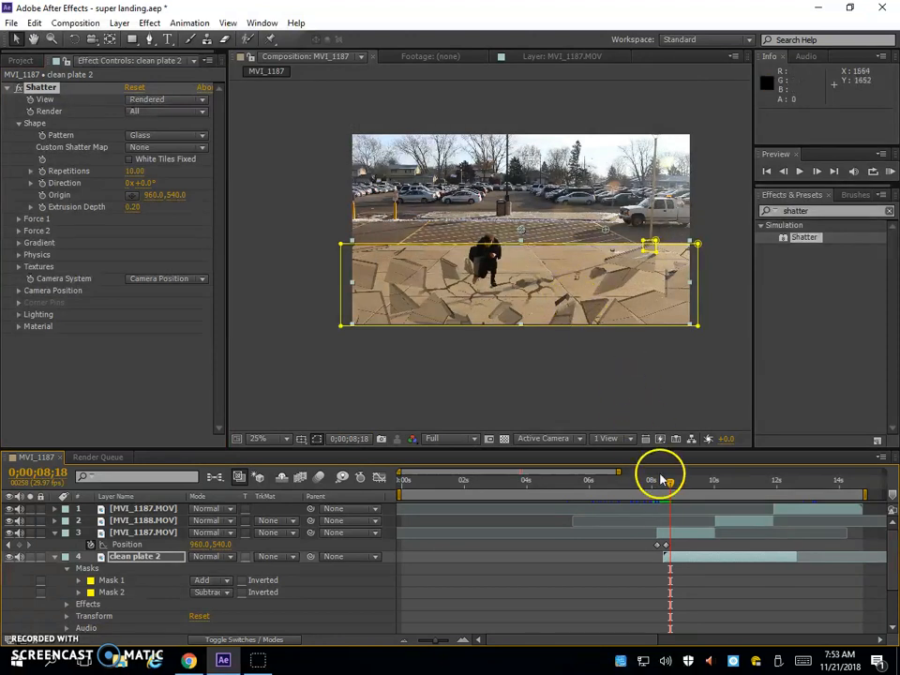
pyautogui.press('space')
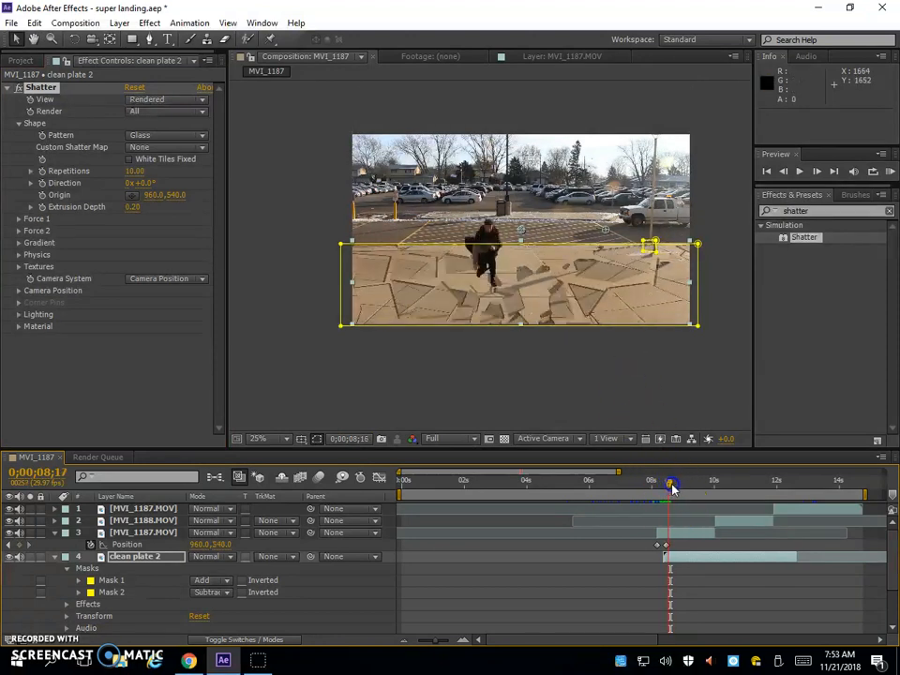
pyautogui.press('space')
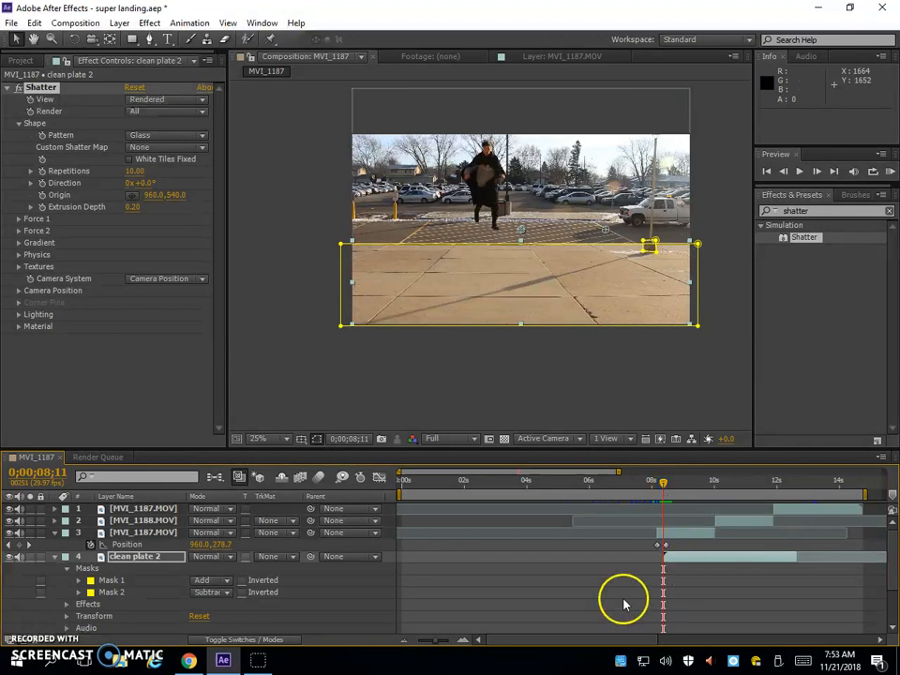
# Shift the clean plate 2 layer later in time so that it starts at 0;00;08;14, on the Position keyframe of the landing
pyautogui.moveTo(439, 641); pyautogui.dragTo(445, 643)
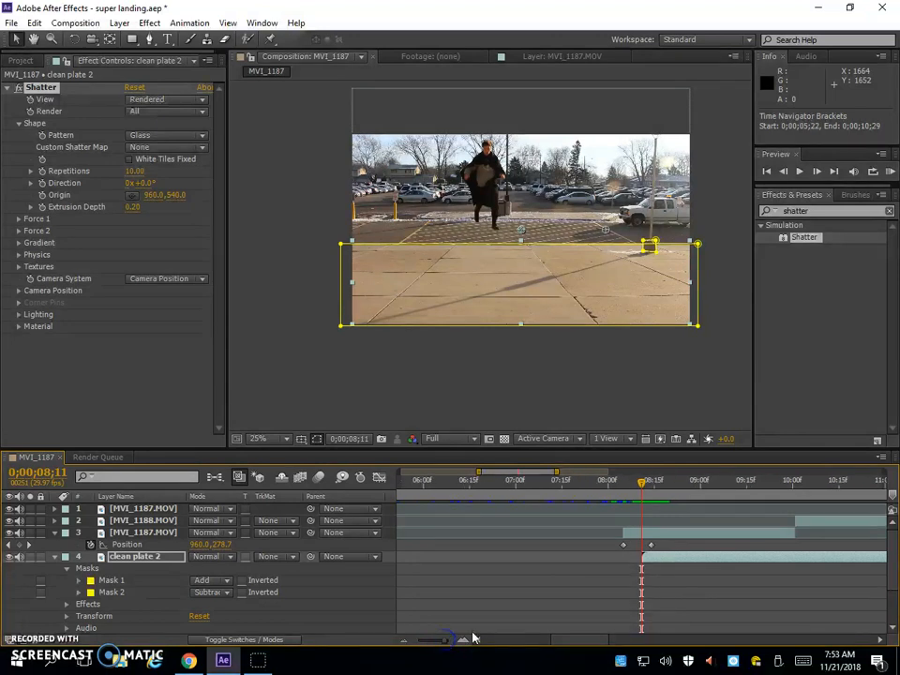
pyautogui.moveTo(642, 483); pyautogui.dragTo(647, 484)
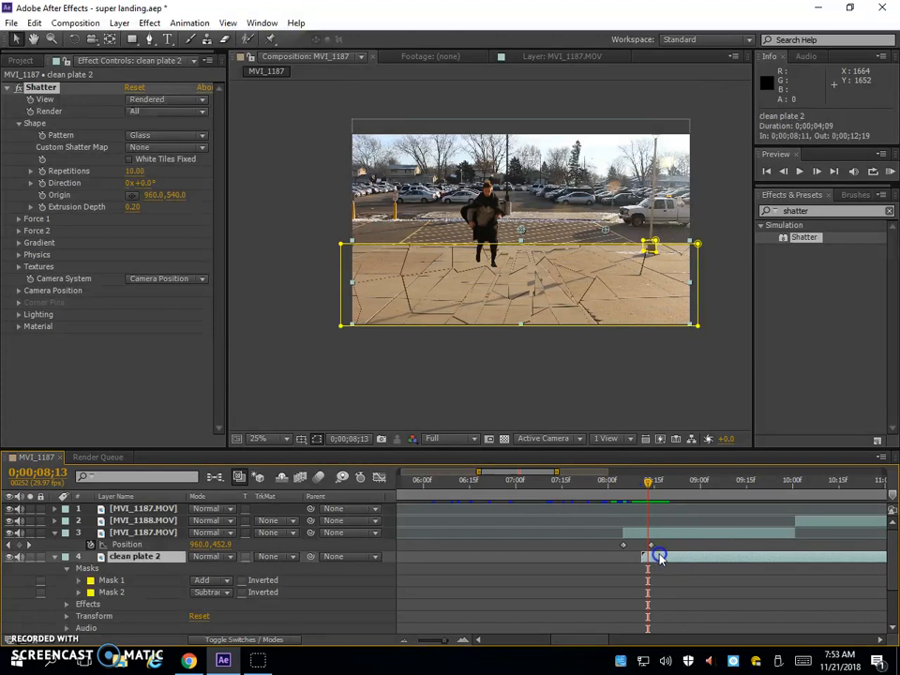
pyautogui.moveTo(659, 557); pyautogui.dragTo(667, 557)
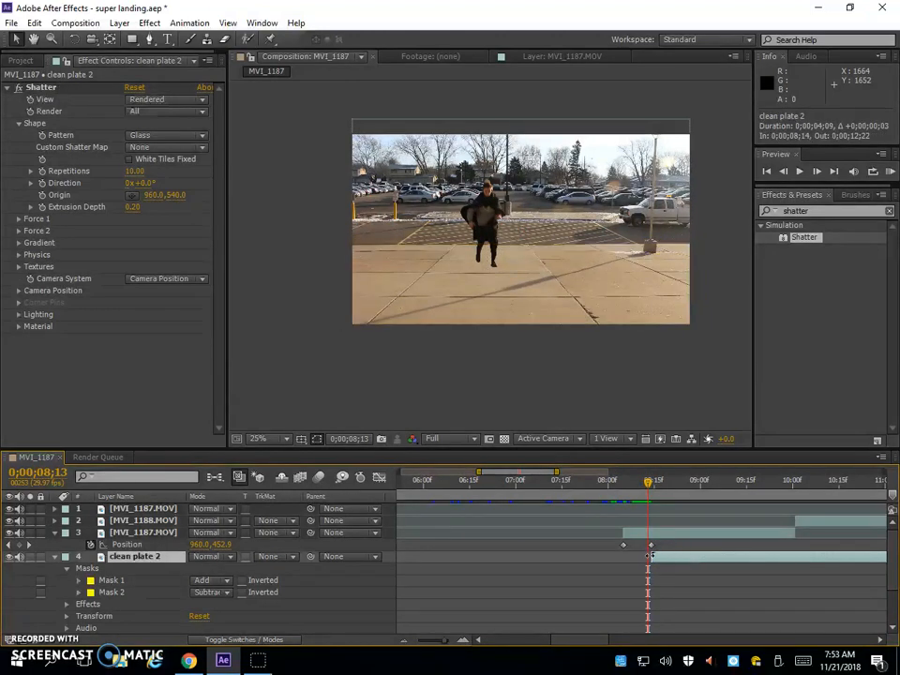
pyautogui.moveTo(645, 489)
pyautogui.mouseDown()
pyautogui.moveTo(667, 487)
pyautogui.moveTo(653, 485)
pyautogui.mouseUp()
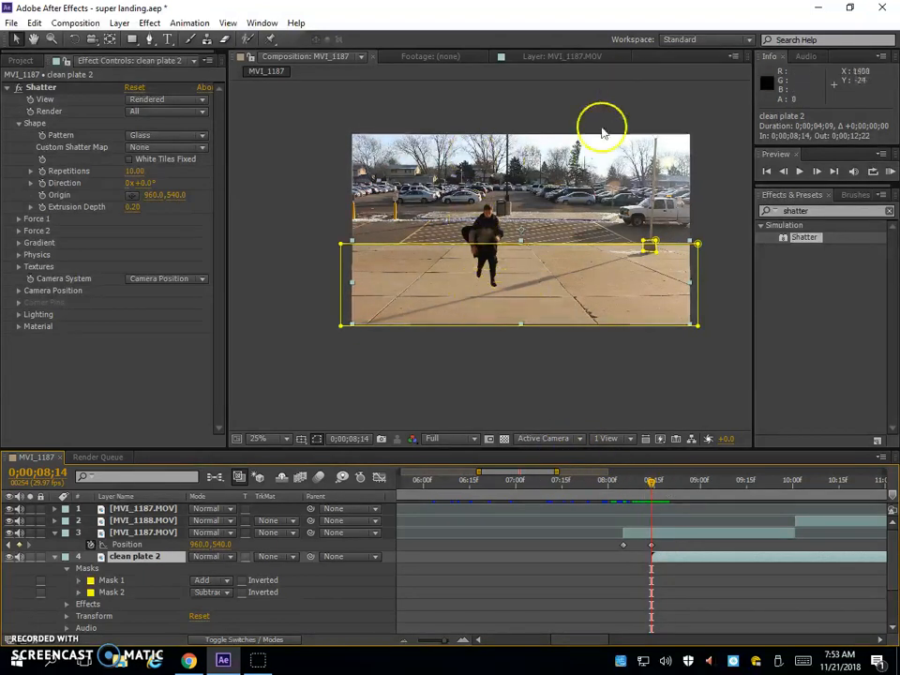
# Place Shatter's Force 1 Position at 760.0, 900.0, on the ground at the hero's feet
pyautogui.click(19, 220)
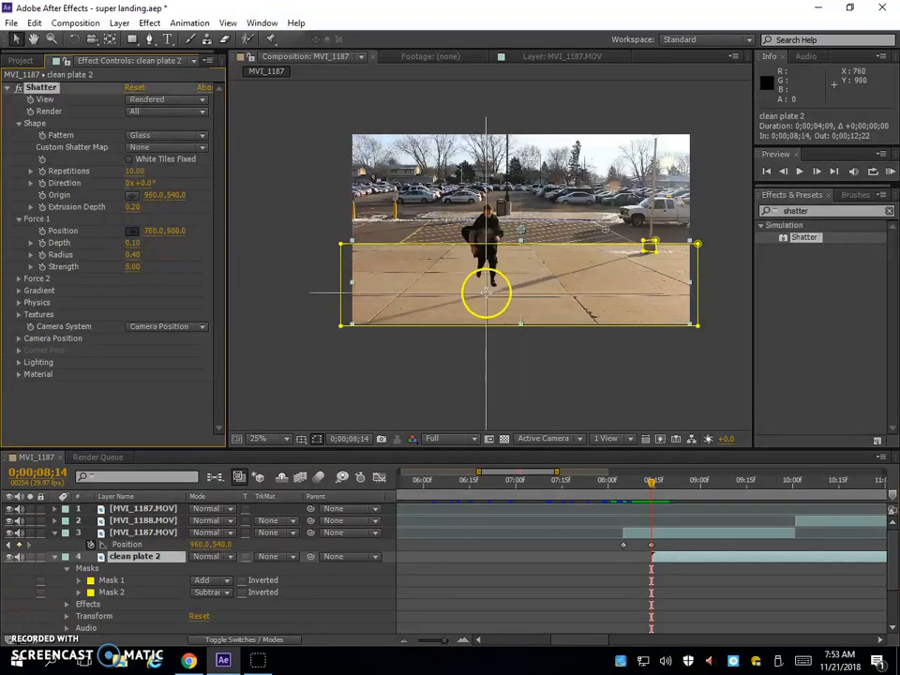
pyautogui.click(487, 295)
pyautogui.click(658, 482)
pyautogui.moveTo(662, 483)
pyautogui.mouseDown()
pyautogui.moveTo(679, 483)
pyautogui.moveTo(647, 485)
pyautogui.mouseUp()
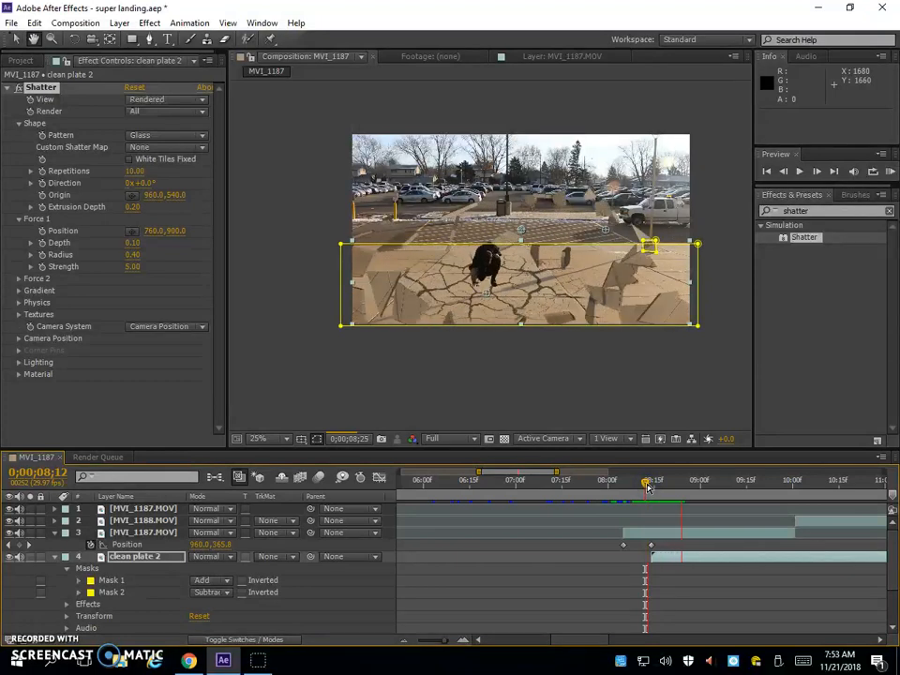
# Preview the repositioned shatter from 0;00;08;14 to about 0;00;09;01 and deselect the layer to view the debris without mask outlines
pyautogui.click(649, 484)
pyautogui.click(689, 484)
pyautogui.moveTo(689, 485); pyautogui.dragTo(651, 497)
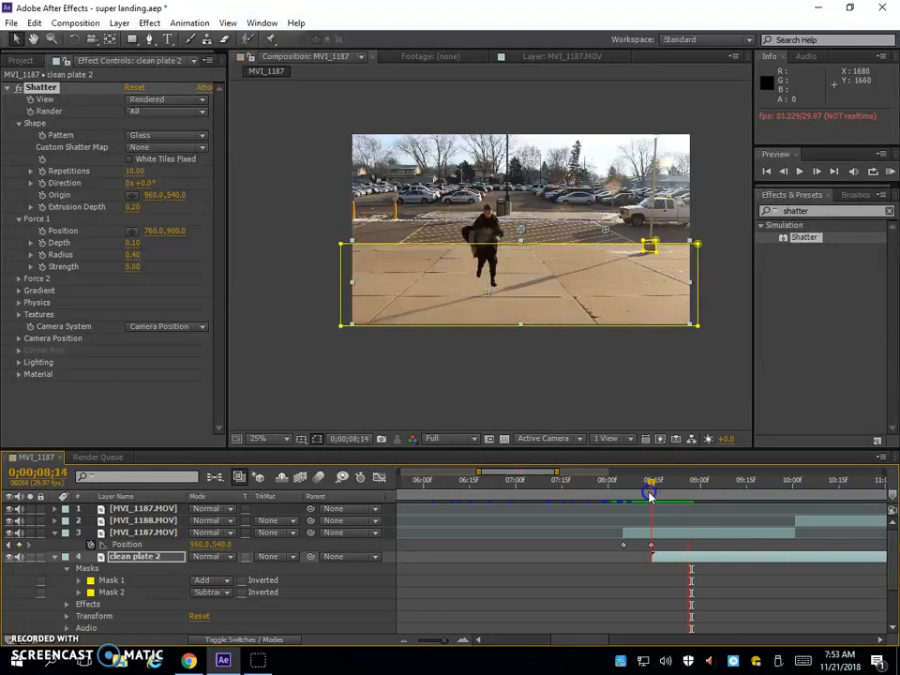
pyautogui.press('space')
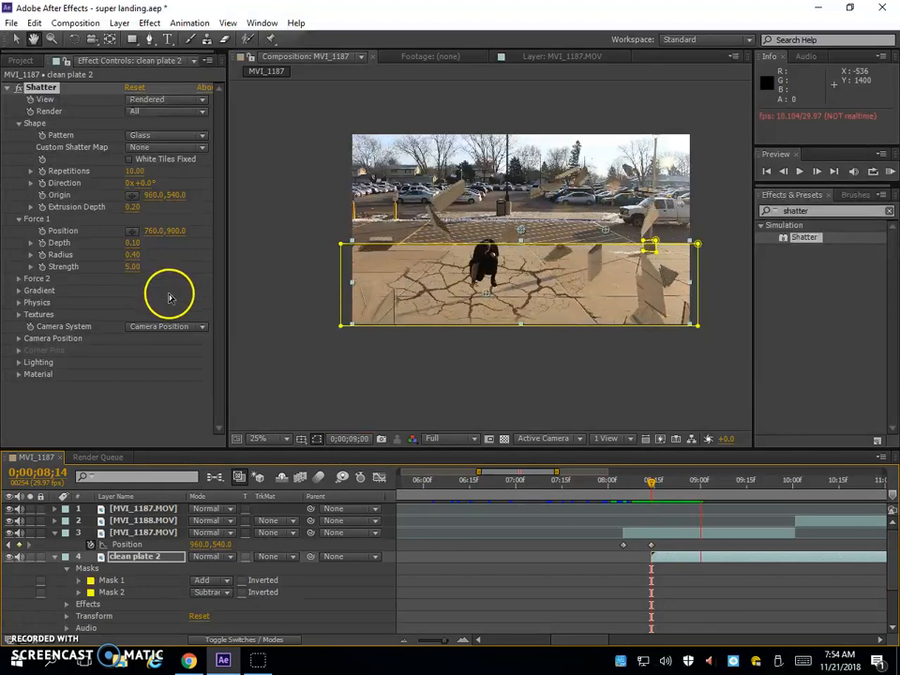
pyautogui.click(88, 575)
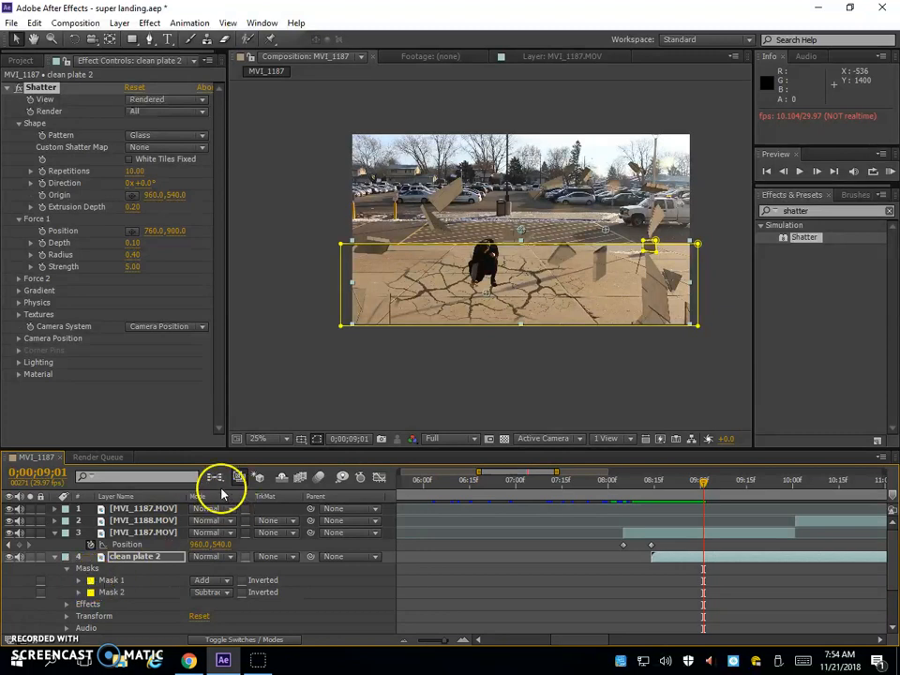
pyautogui.click(695, 366)
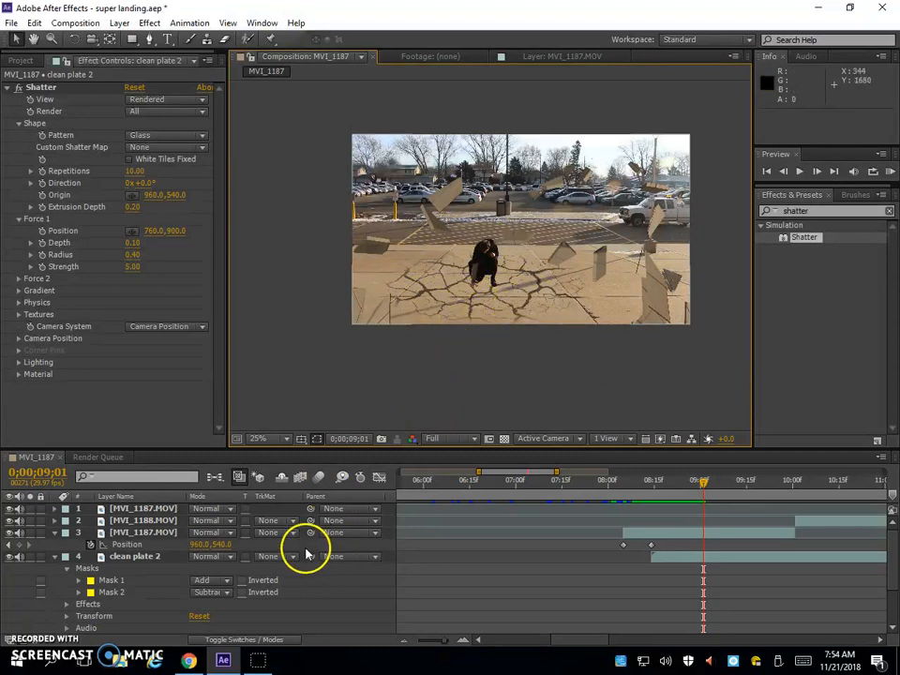
# Enable motion blur for the composition and switch it on for MVI_1188.MOV, the layer 3 MVI_1187.MOV clip and clean plate 2
pyautogui.click(318, 479)
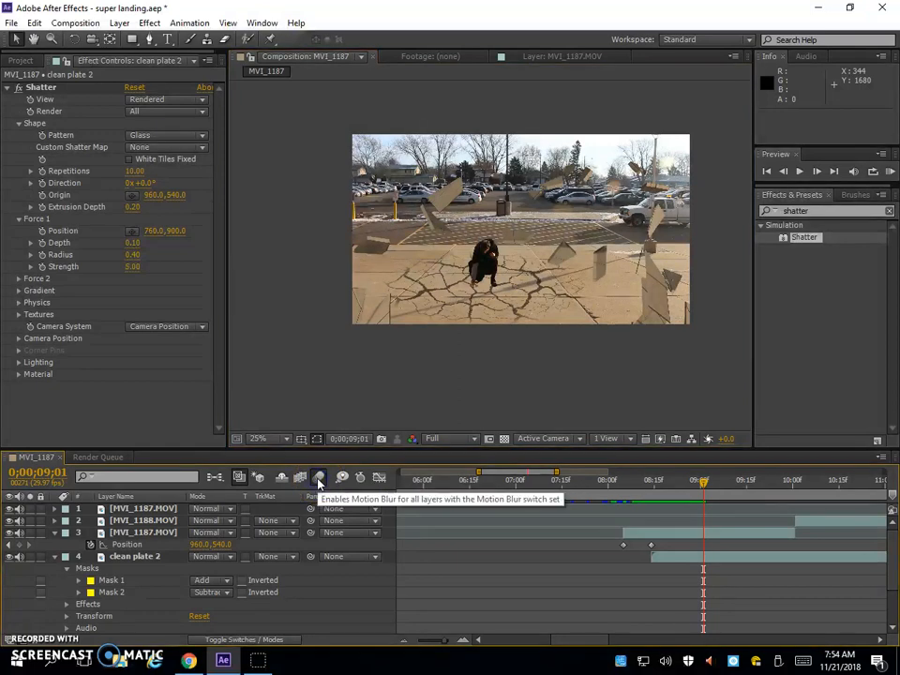
pyautogui.click(241, 642)
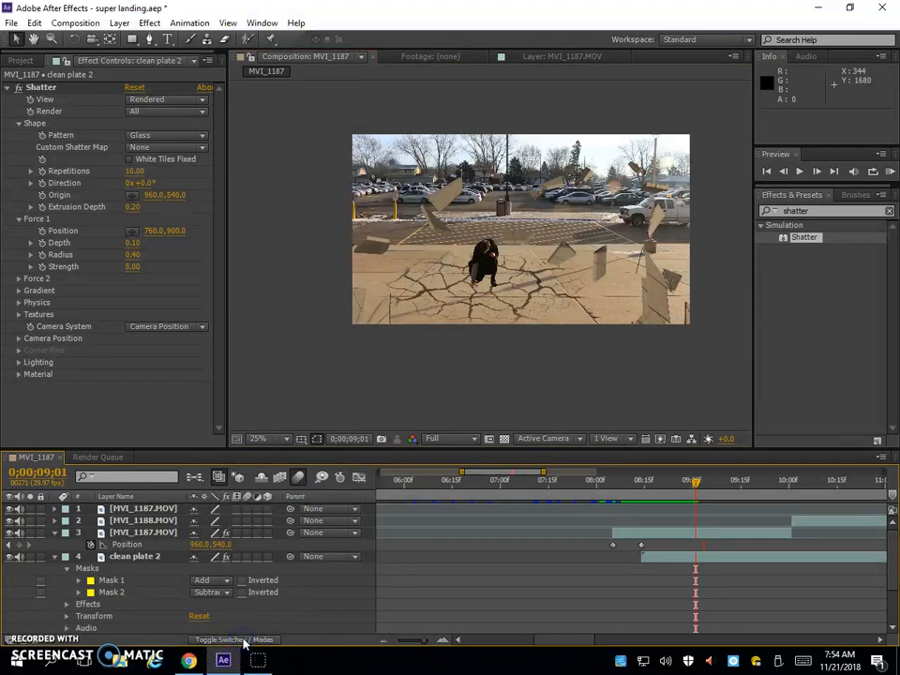
pyautogui.click(246, 522)
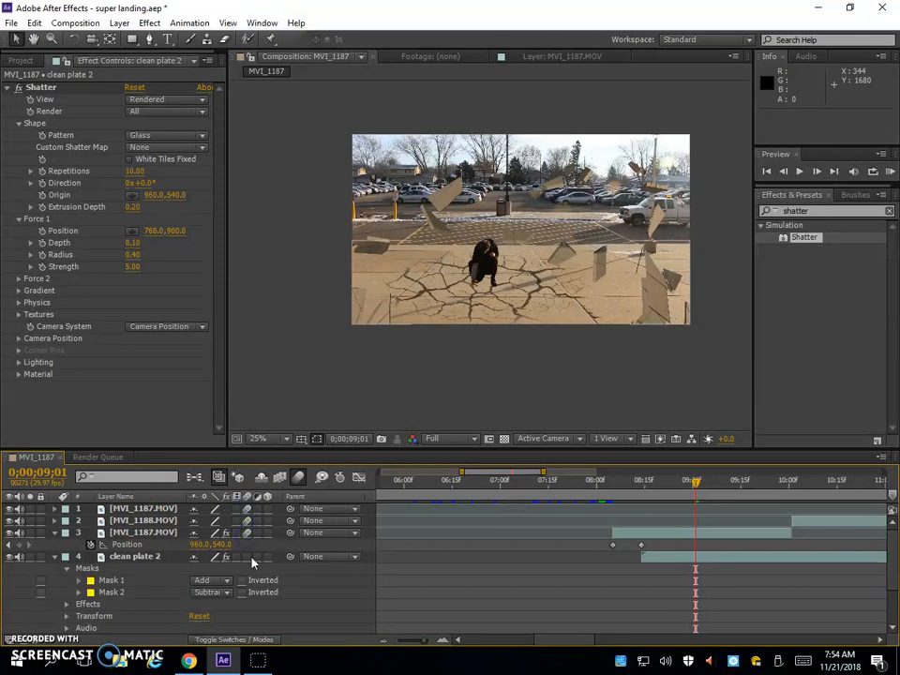
pyautogui.click(249, 557)
pyautogui.scroll(-1, 249, 557)
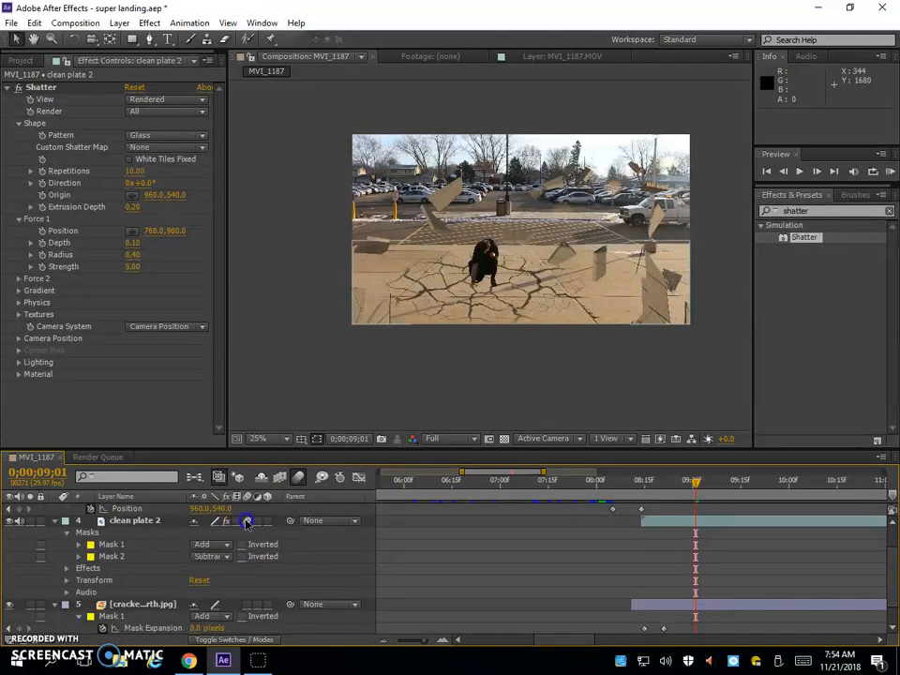
pyautogui.scroll(-1, 249, 607)
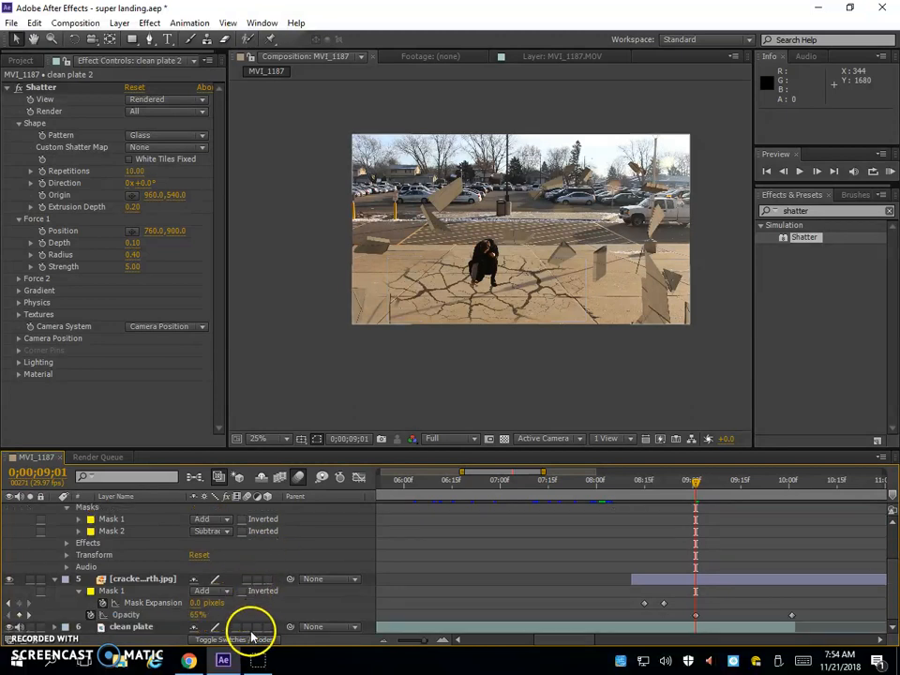
pyautogui.scroll(2, 249, 624)
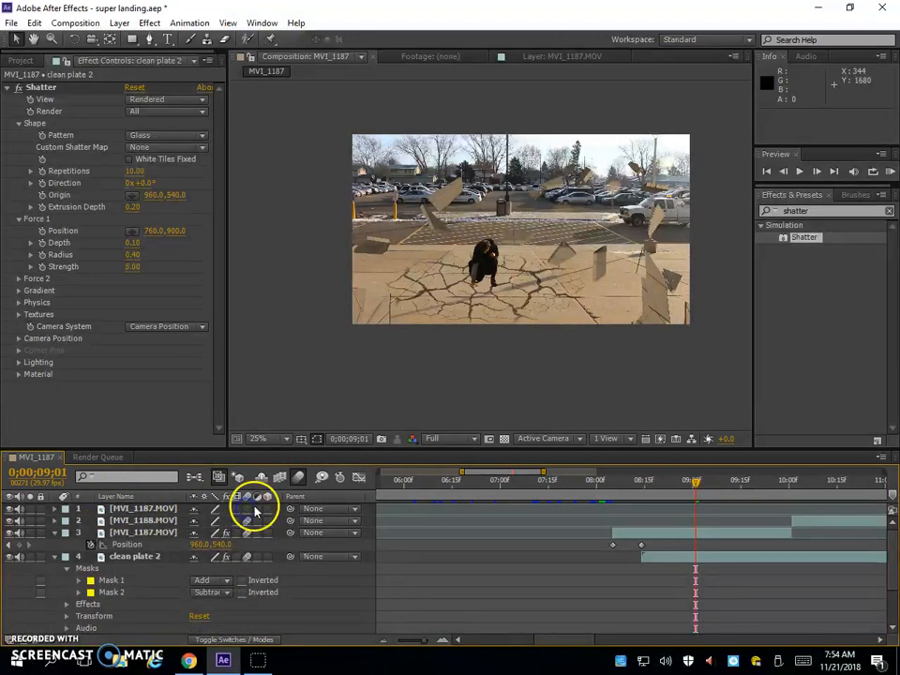
# Examine the motion blur on the falling hero at about 0;00;08;10 and the layers' motion blur switches
pyautogui.click(622, 481)
pyautogui.moveTo(622, 481); pyautogui.dragTo(626, 484)
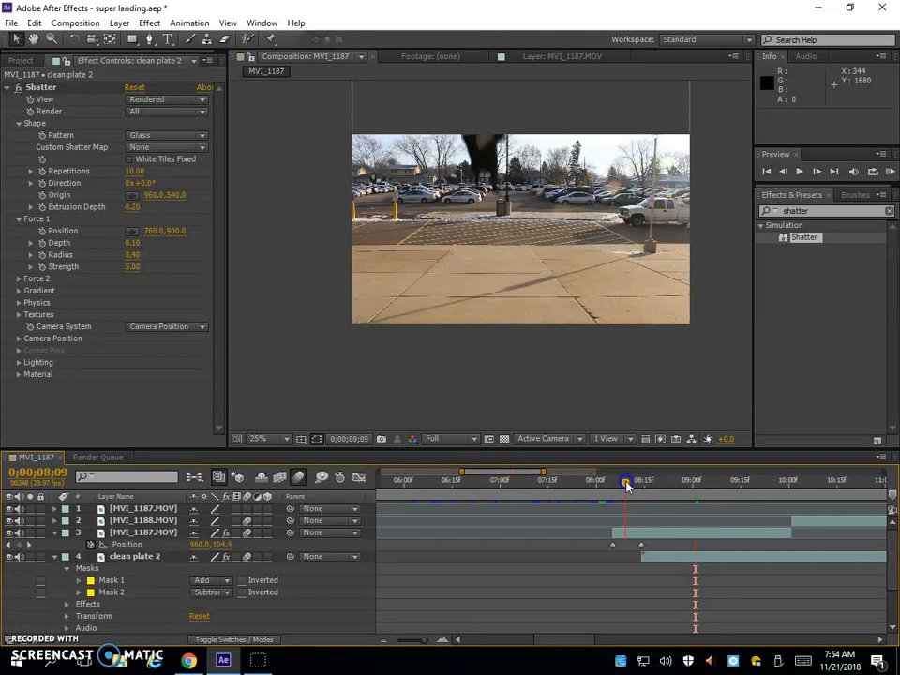
pyautogui.moveTo(428, 173); pyautogui.dragTo(494, 181)
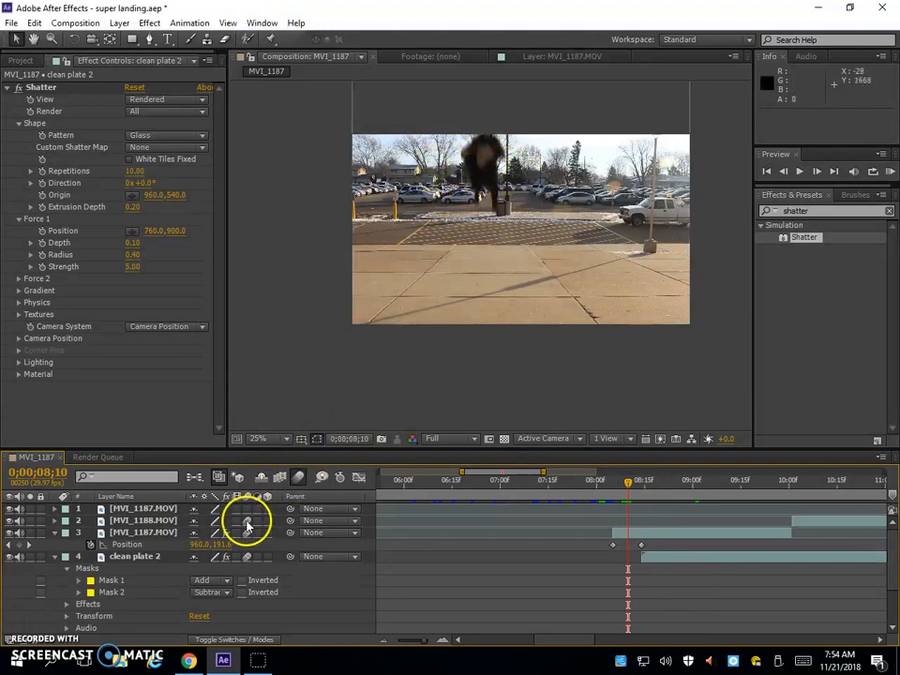
pyautogui.moveTo(243, 524)
pyautogui.mouseDown()
pyautogui.moveTo(247, 536)
pyautogui.moveTo(261, 535)
pyautogui.moveTo(254, 538)
pyautogui.mouseUp()
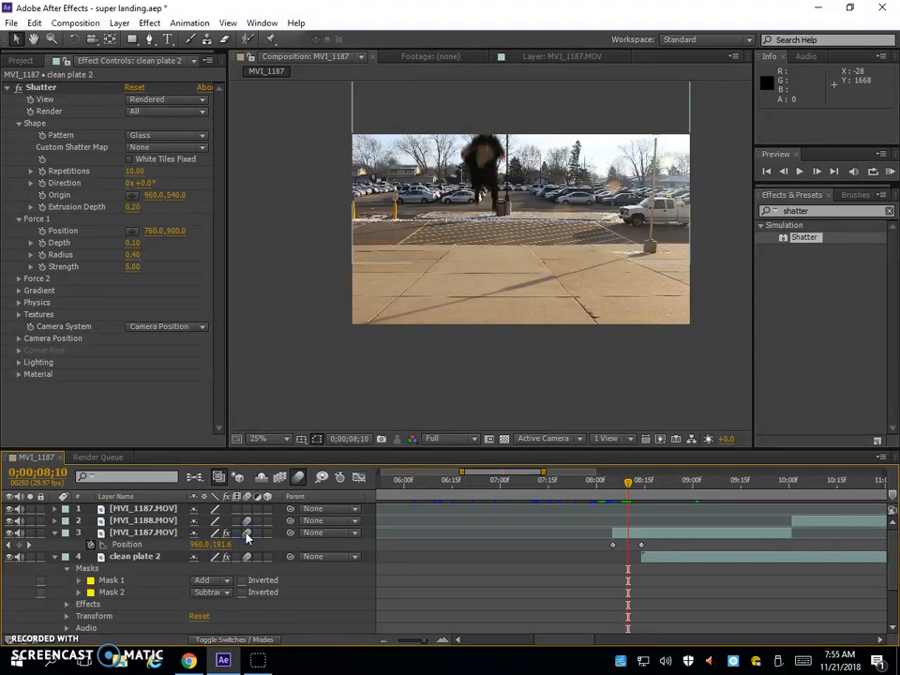
# Examine the flying debris between 0;00;08;18 and 0;00;08;22, selecting the MVI_1188.MOV, MVI_1187.MOV and clean plate 2 layers in turn
pyautogui.moveTo(659, 501)
pyautogui.mouseDown()
pyautogui.moveTo(629, 485)
pyautogui.moveTo(655, 486)
pyautogui.mouseUp()
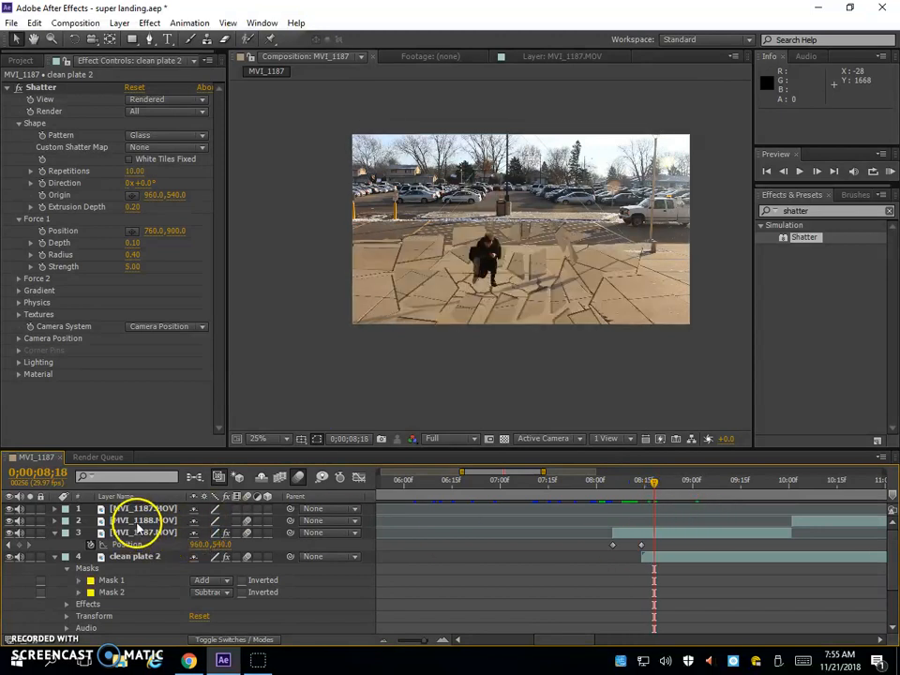
pyautogui.click(141, 521)
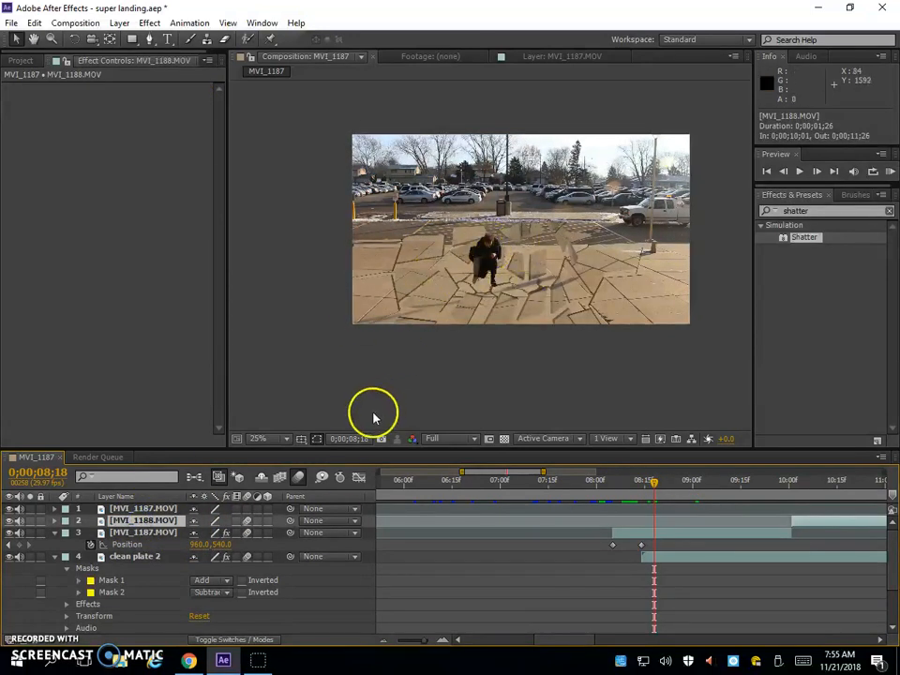
pyautogui.click(155, 534)
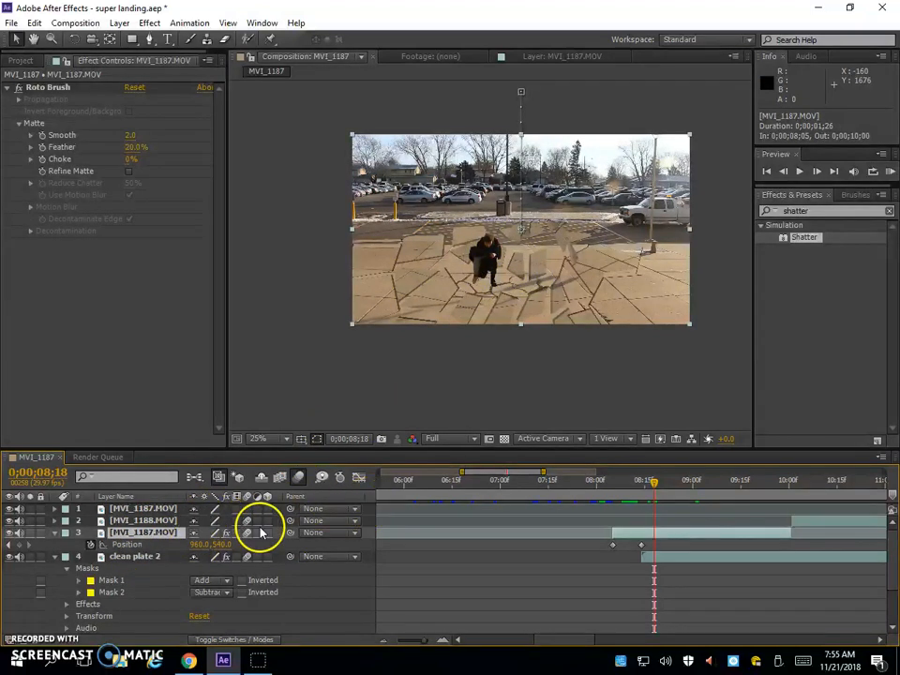
pyautogui.click(139, 555)
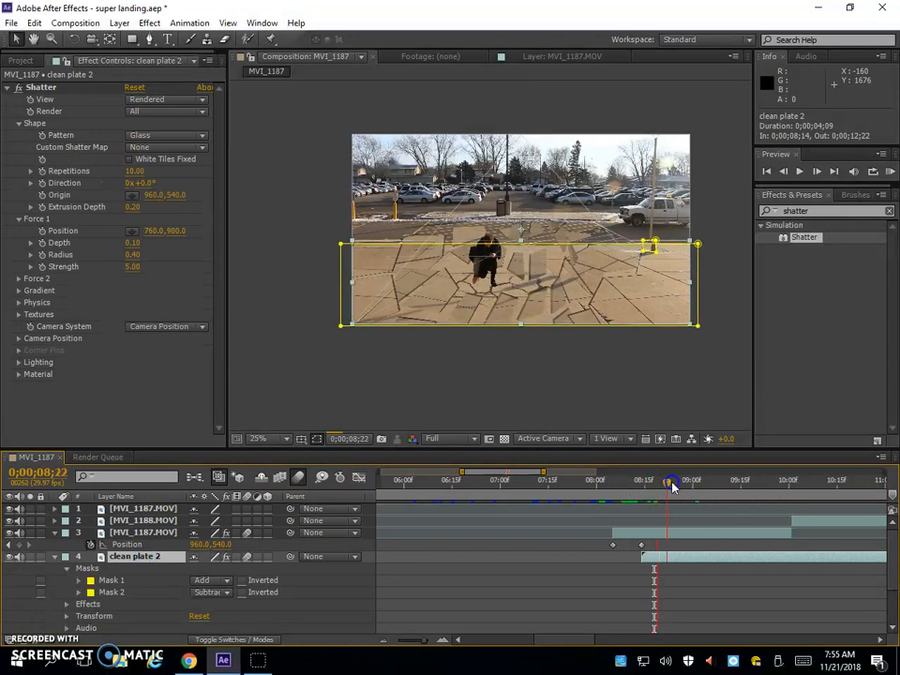
pyautogui.moveTo(669, 486); pyautogui.dragTo(674, 487)
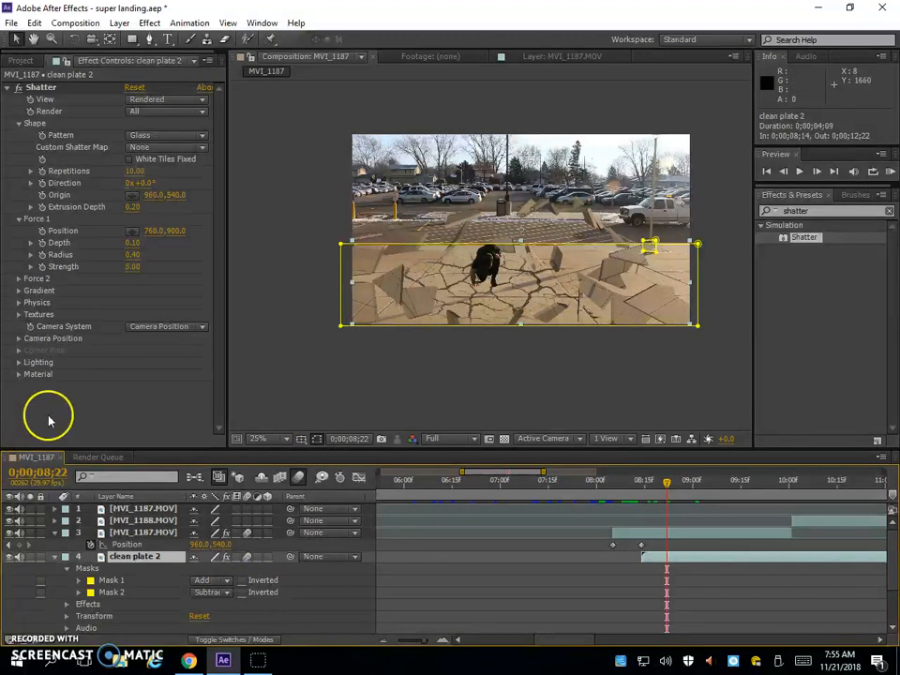
# Show the project's footage items and minimize After Effects to reach the desktop
pyautogui.click(20, 60)
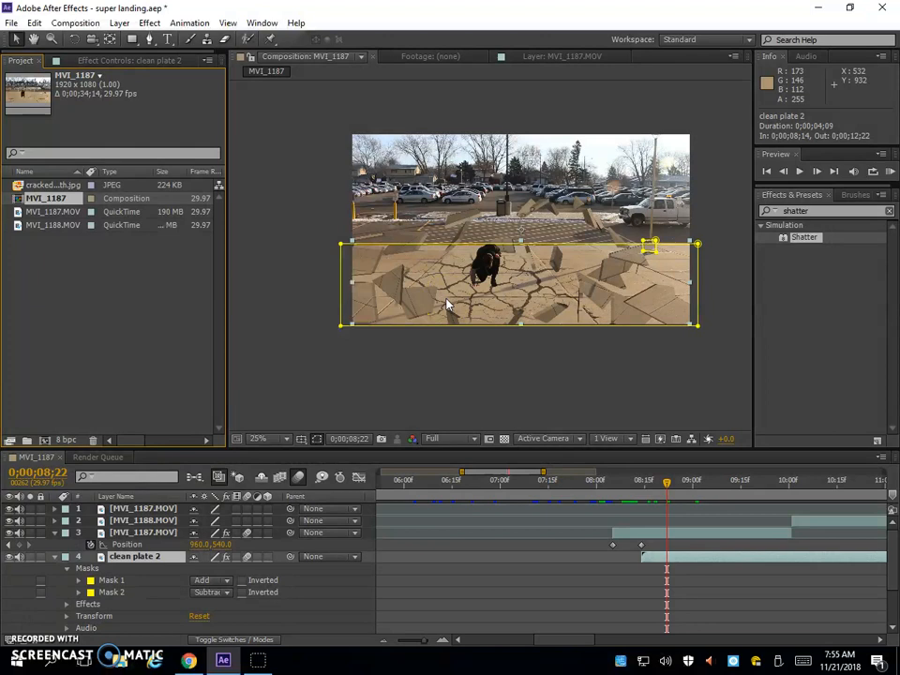
pyautogui.click(818, 8)
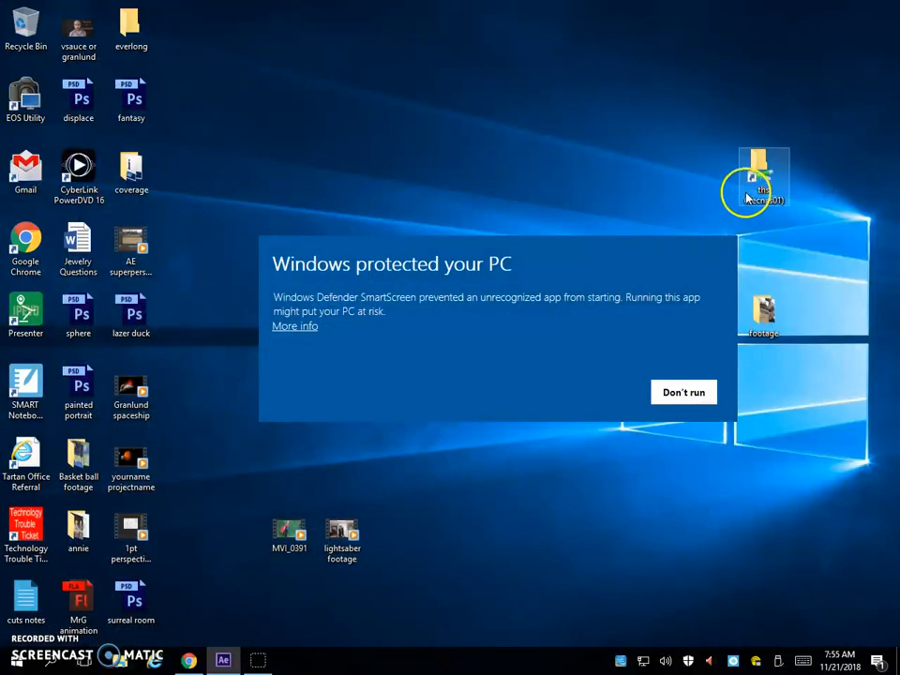
# Dismiss the SmartScreen warning and browse the ths network share to the AssignmentPickup, Art, Video production pickup, vfx folder to view its effects footage
pyautogui.click(684, 394)
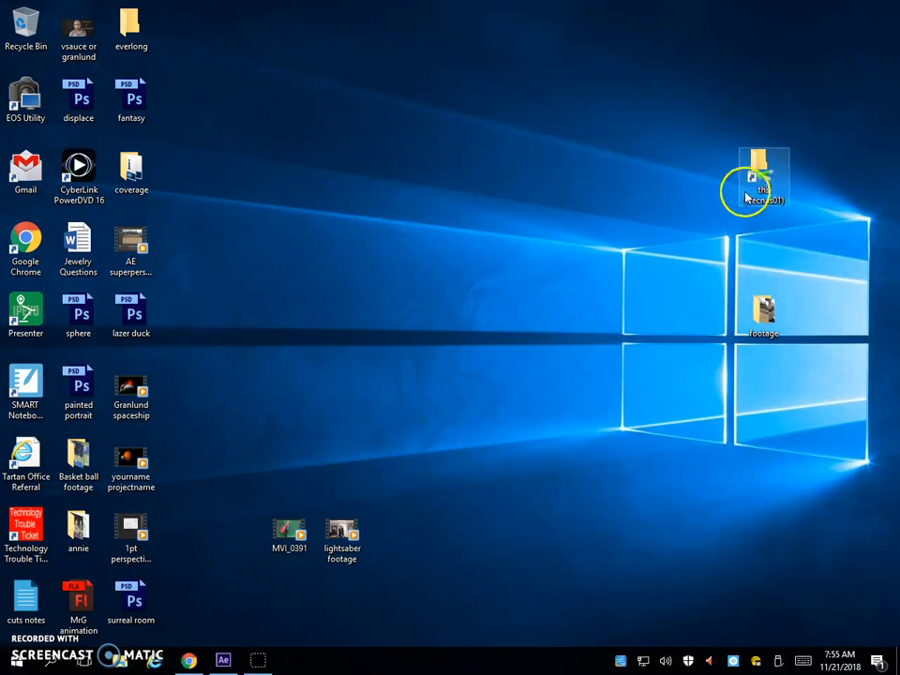
pyautogui.doubleClick(767, 188)
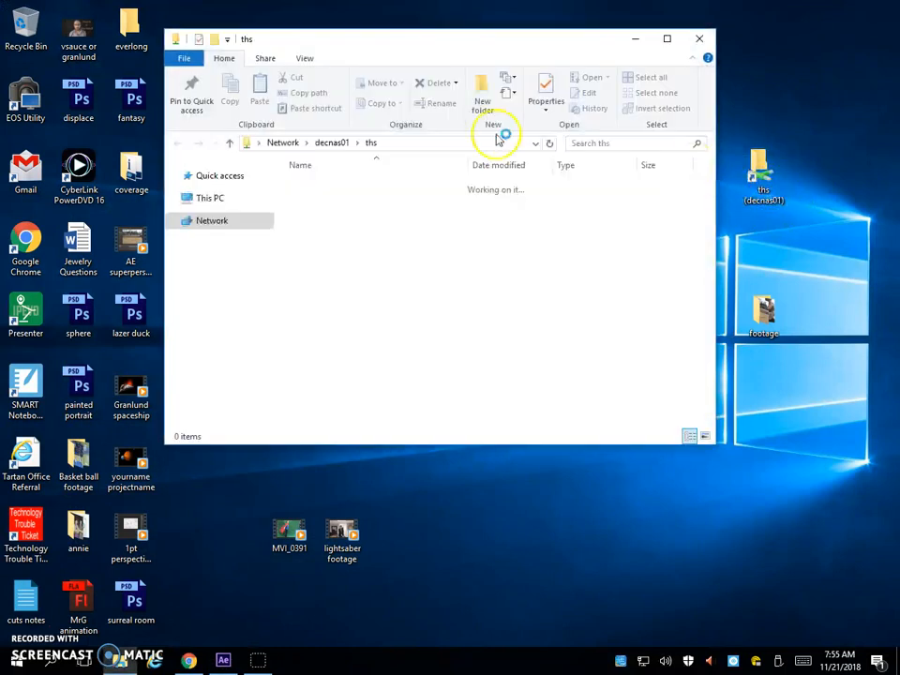
pyautogui.doubleClick(333, 232)
pyautogui.doubleClick(320, 232)
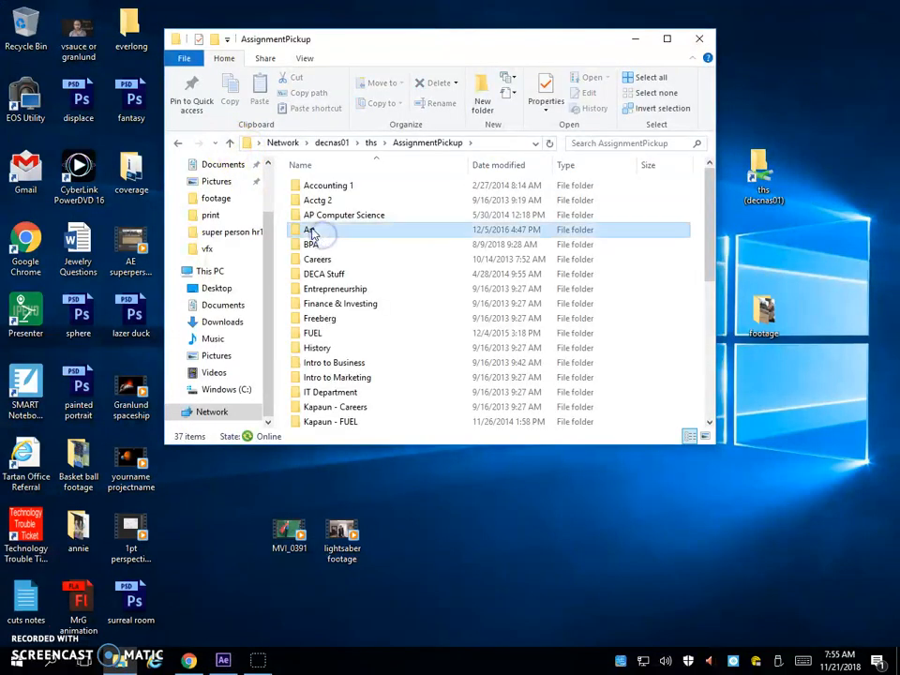
pyautogui.doubleClick(315, 275)
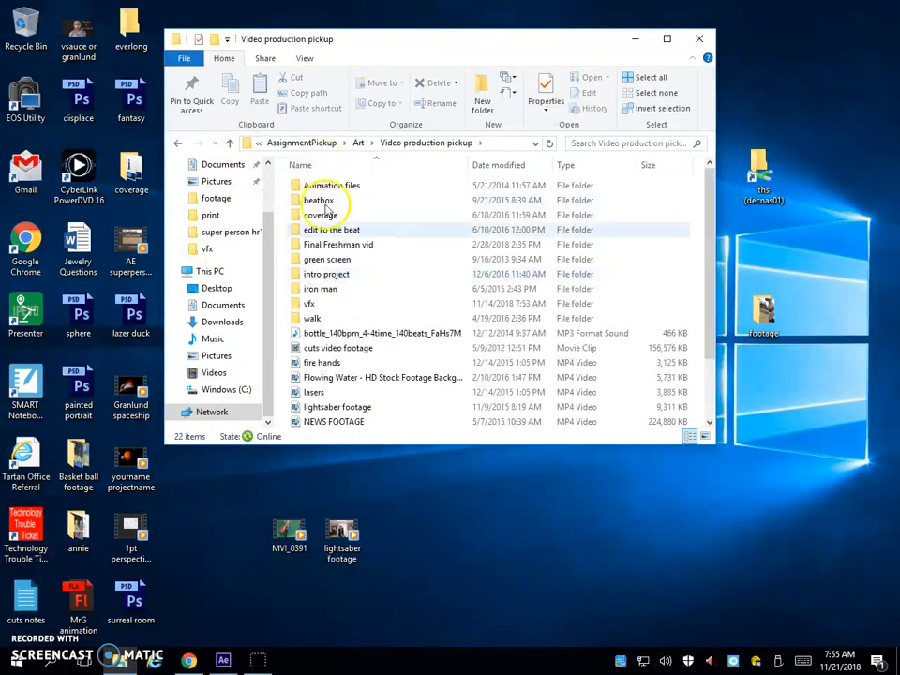
pyautogui.doubleClick(314, 303)
pyautogui.moveTo(362, 363); pyautogui.dragTo(236, 264)
pyautogui.click(429, 379)
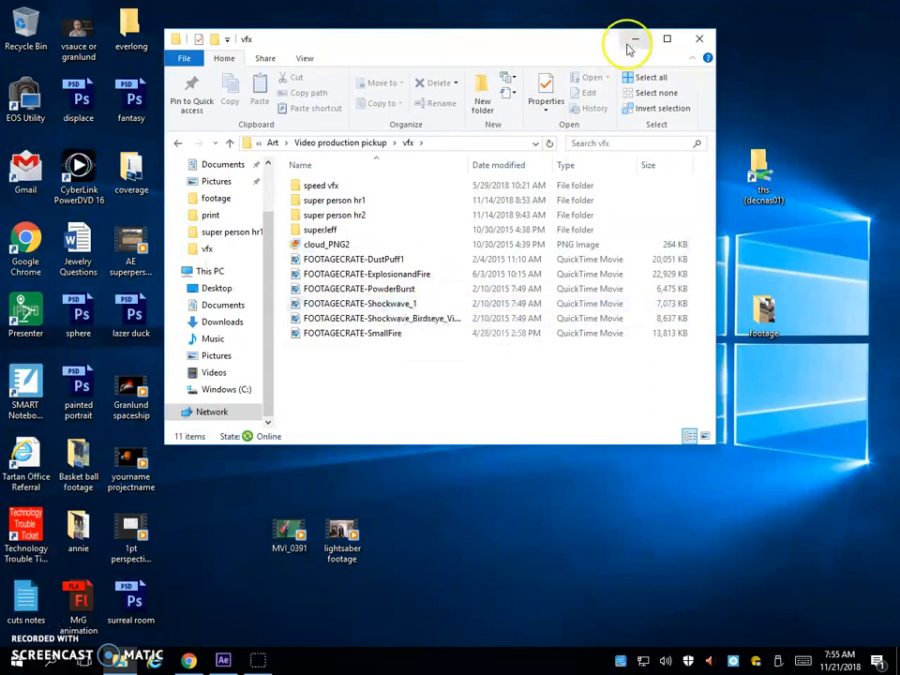
pyautogui.click(703, 38)
pyautogui.click(342, 534)
pyautogui.click(187, 661)
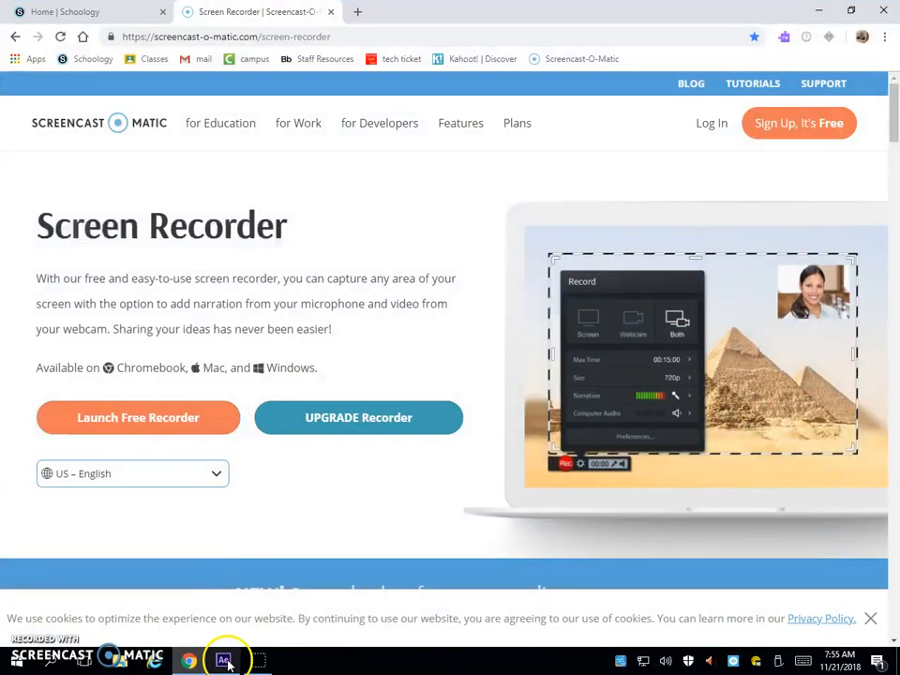
# Switch to After Effects and create a new HDTV 1080 29.97 composition named movie
pyautogui.click(223, 660)
pyautogui.rightClick(91, 300)
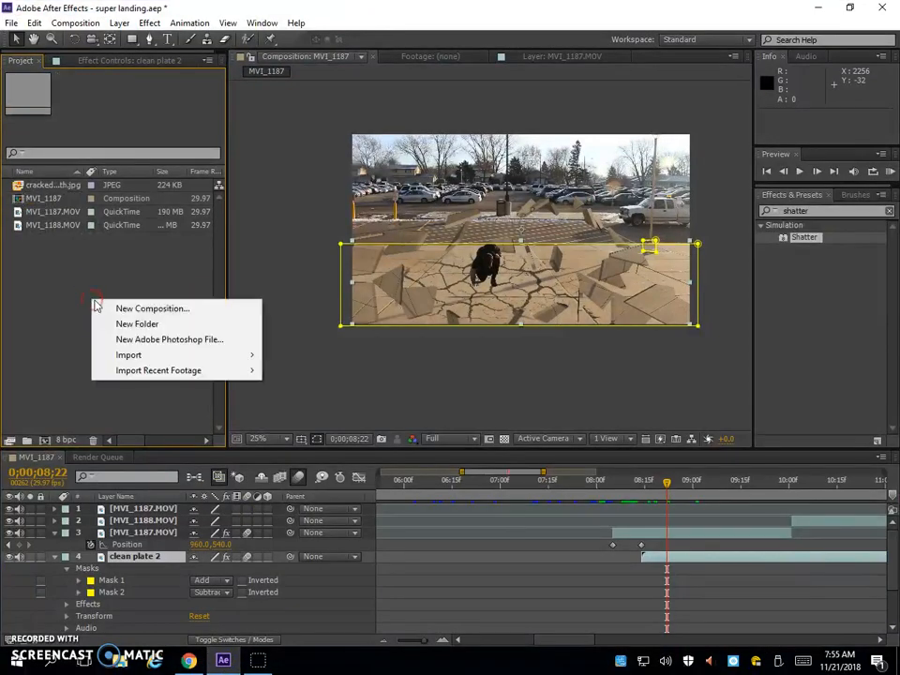
pyautogui.click(150, 309)
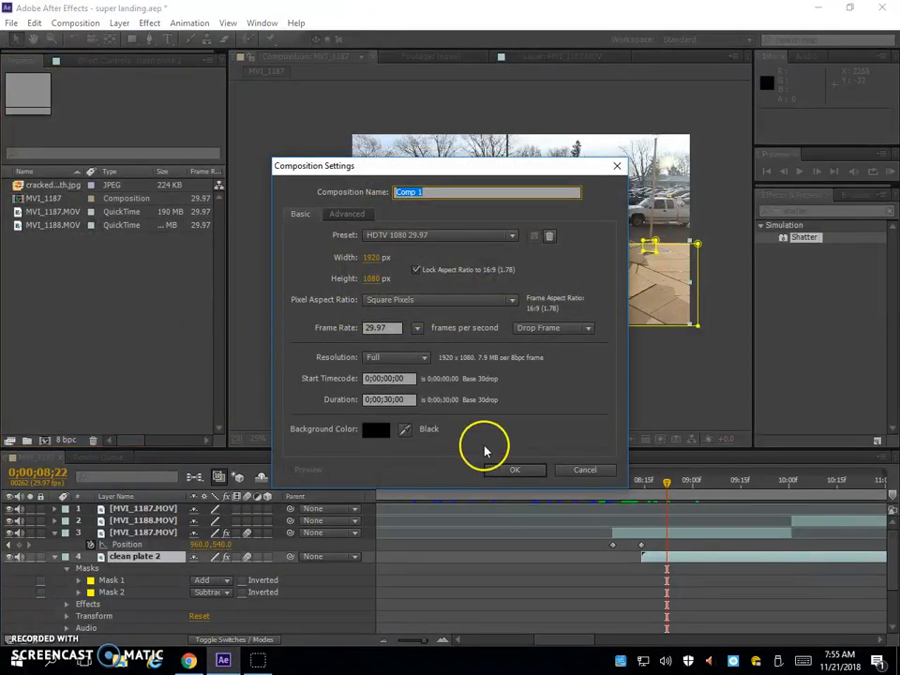
pyautogui.write('mo')
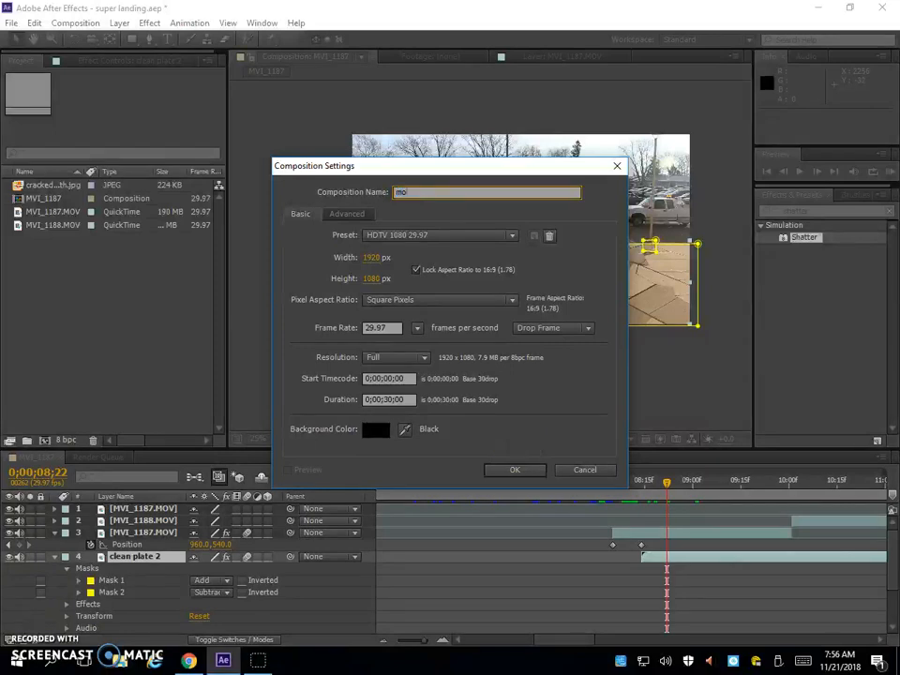
pyautogui.write('vie')
pyautogui.press('Return')
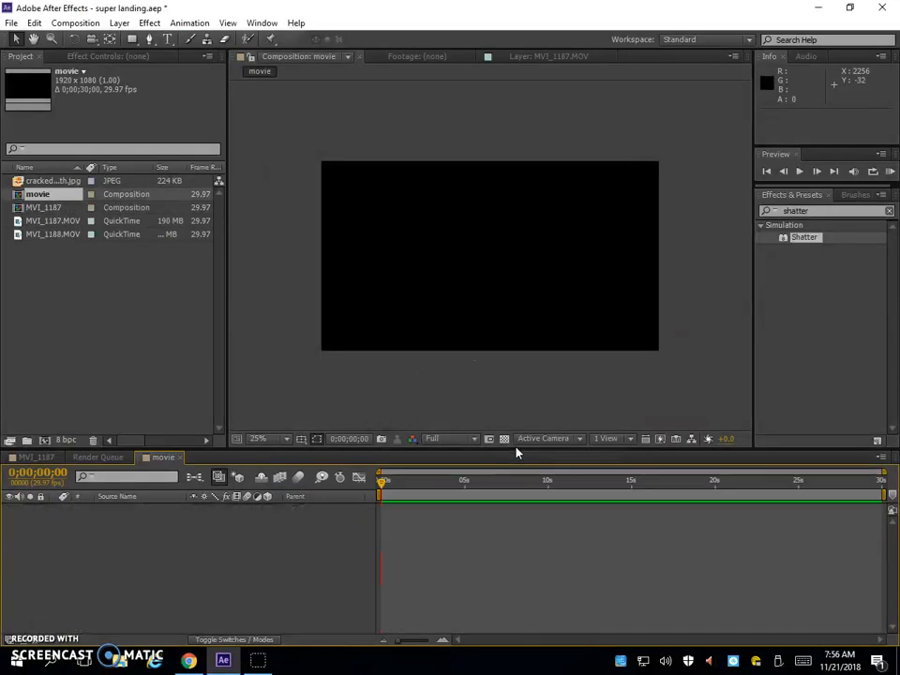
# Add the MVI_1187 composition to the movie composition and preview it up to 0;00;09;16
pyautogui.click(19, 207)
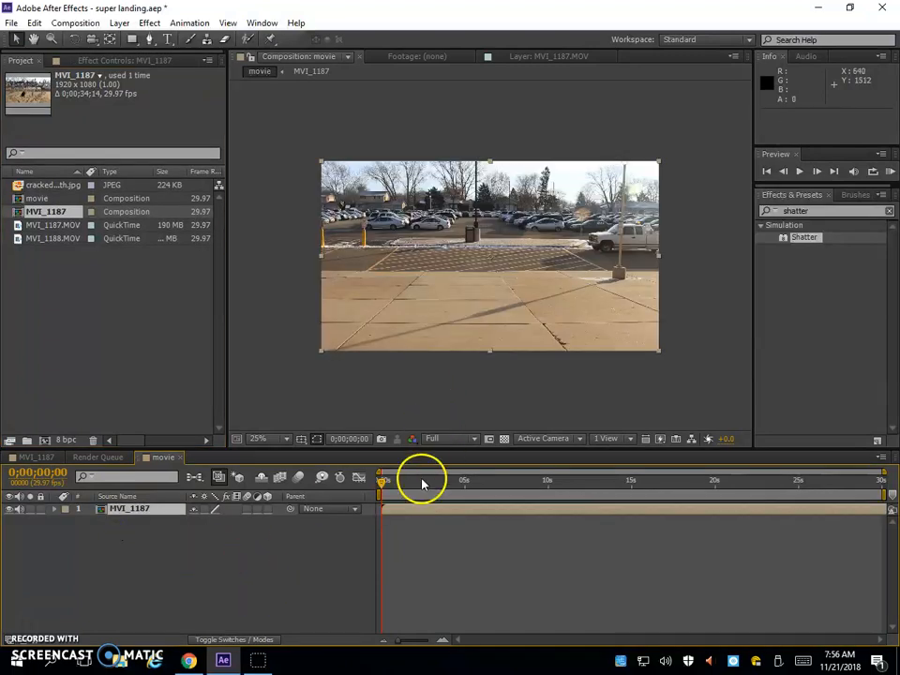
pyautogui.moveTo(381, 482); pyautogui.dragTo(540, 494)
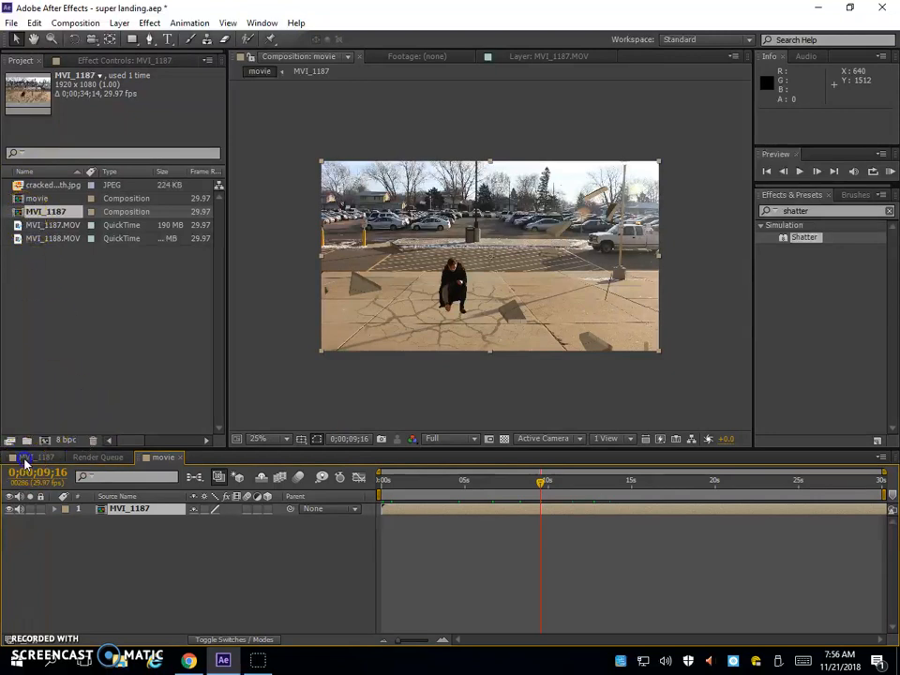
# Check the MVI_1187 composition at 0;00;11;08, and shift its layer to a later start in the movie composition
pyautogui.click(28, 458)
pyautogui.moveTo(543, 468); pyautogui.dragTo(591, 483)
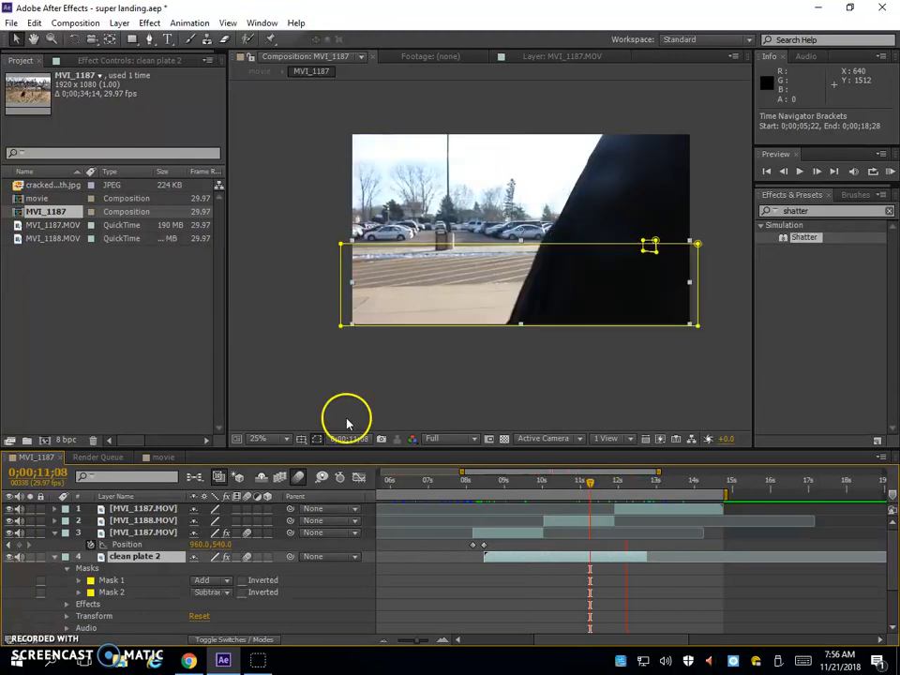
pyautogui.click(150, 458)
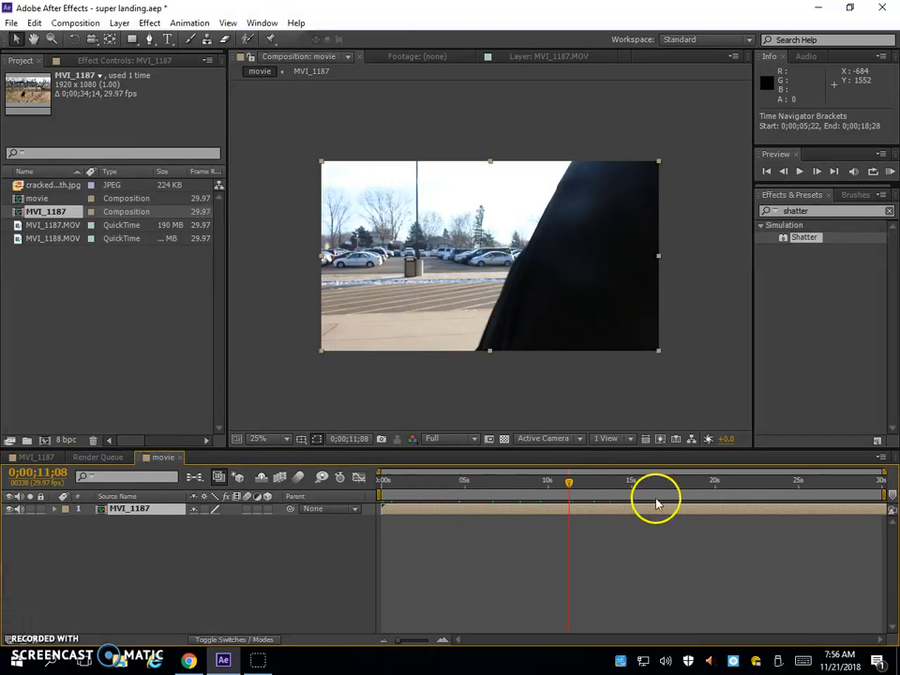
pyautogui.moveTo(478, 508); pyautogui.dragTo(606, 506)
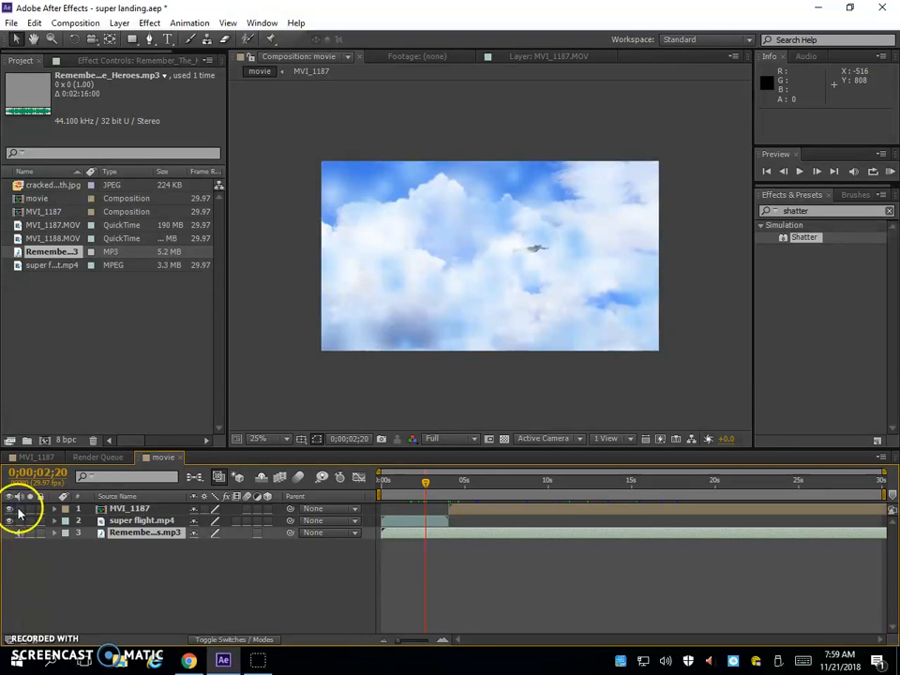
# Mute the super flight.mp4 and MVI_1187 layers and select the Remember_The_Heroes.mp3 music layer
pyautogui.click(152, 519)
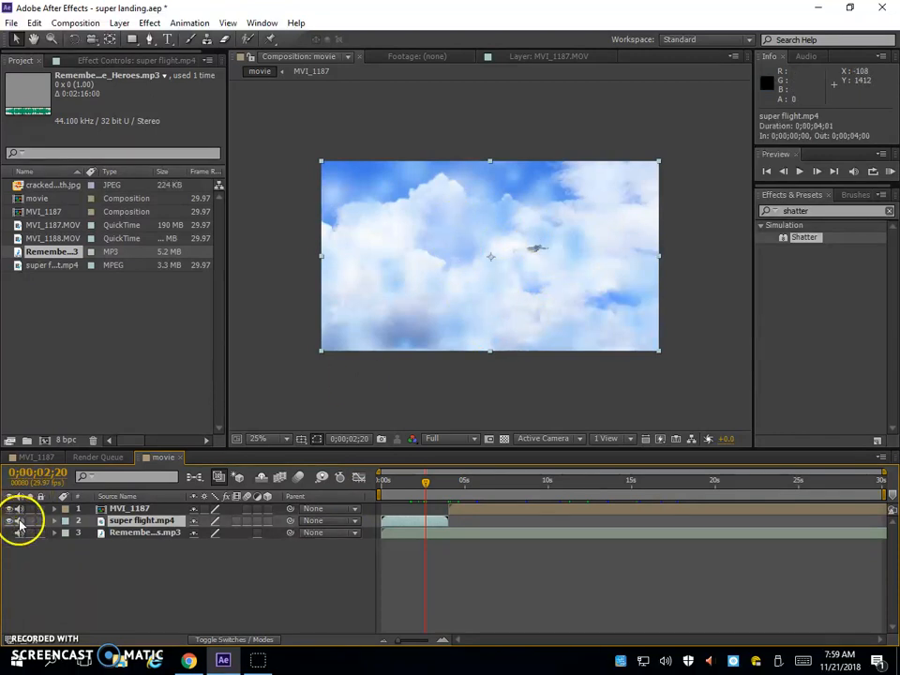
pyautogui.click(140, 509)
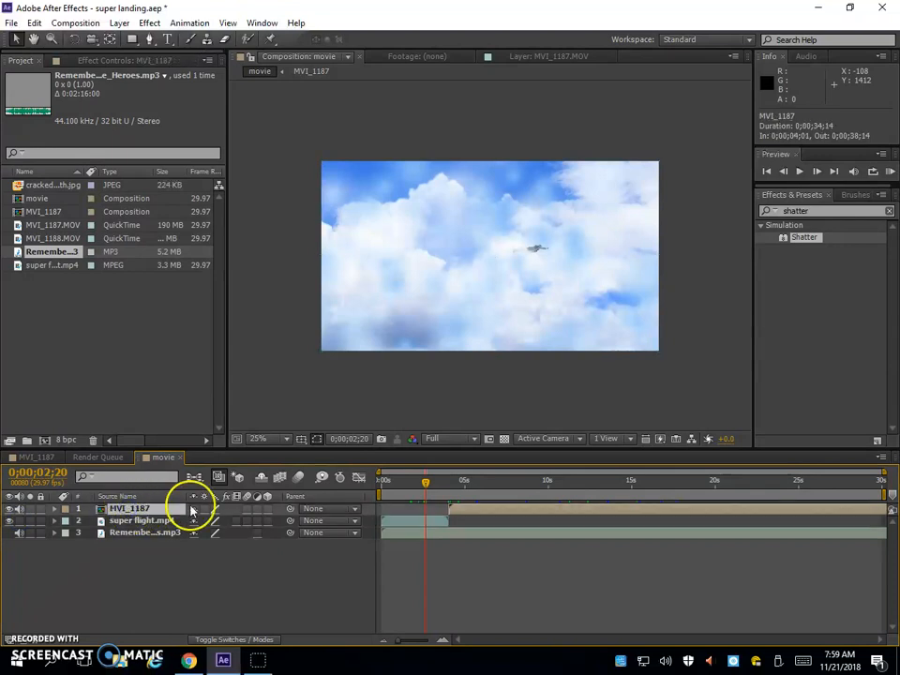
pyautogui.click(449, 483)
pyautogui.moveTo(449, 483); pyautogui.dragTo(461, 484)
pyautogui.click(537, 489)
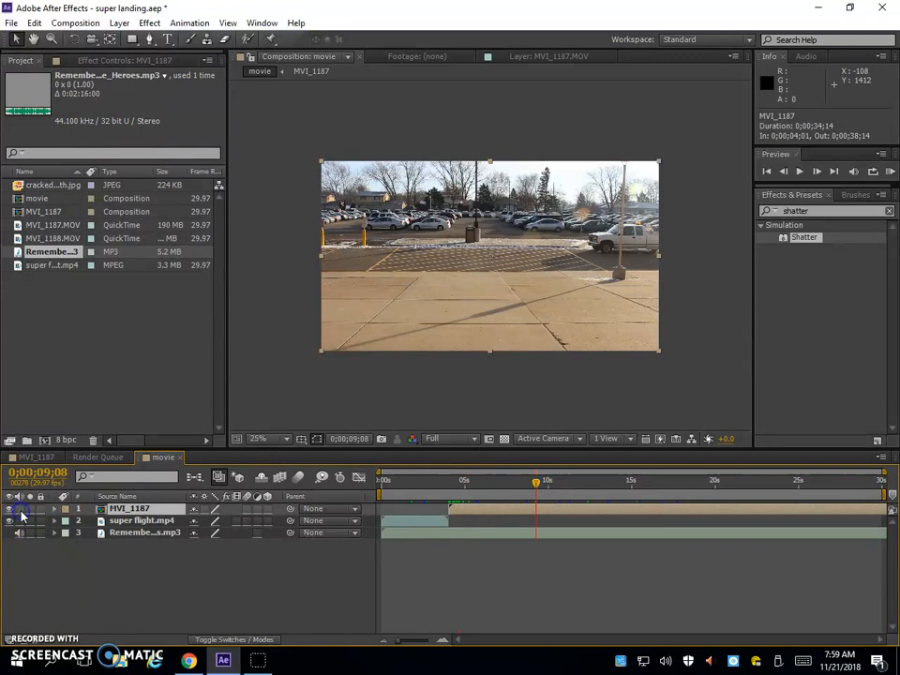
pyautogui.moveTo(395, 487); pyautogui.dragTo(393, 487)
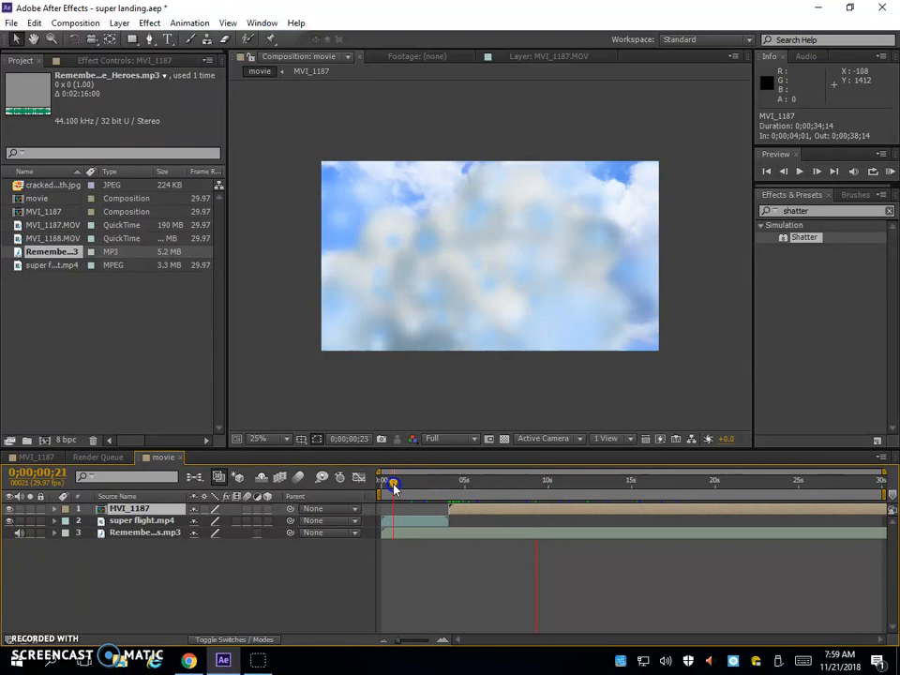
pyautogui.click(141, 535)
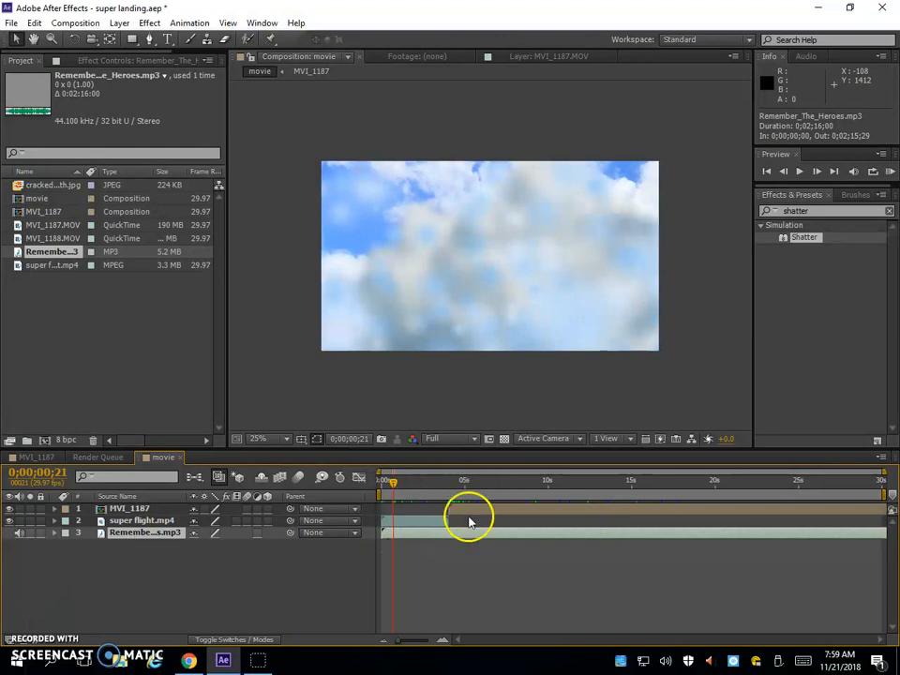
# Go to 0;00;18;14 in the movie composition and end the work area at about 0;00;18;11
pyautogui.click(587, 484)
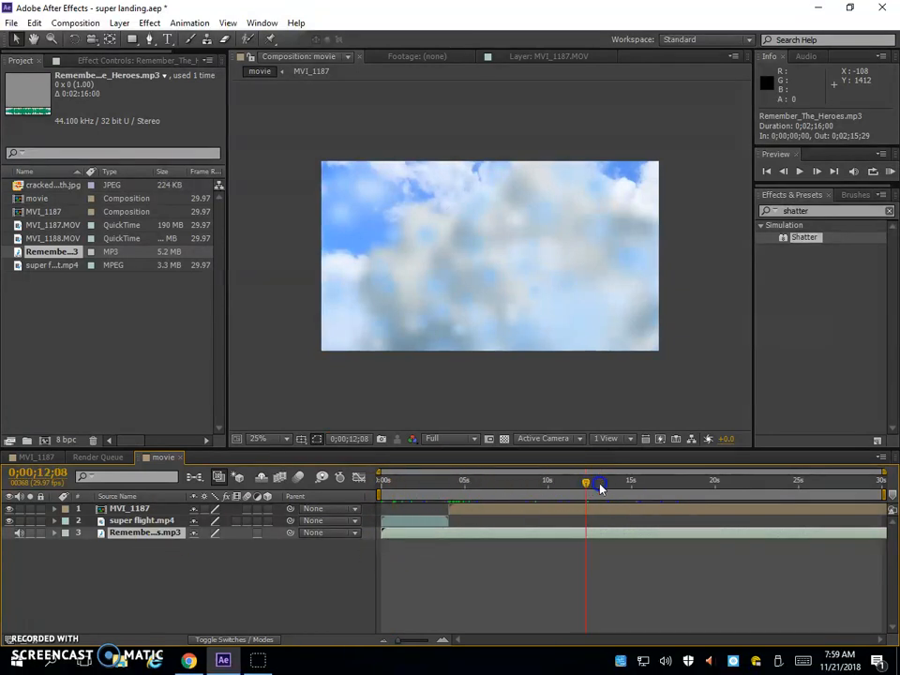
pyautogui.moveTo(631, 488); pyautogui.dragTo(690, 497)
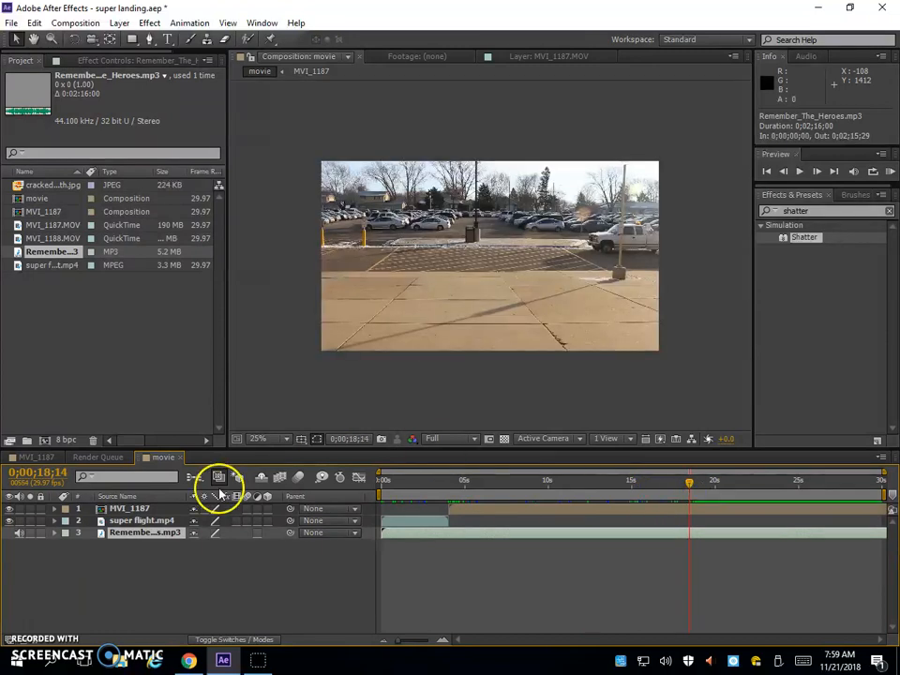
pyautogui.moveTo(883, 494); pyautogui.dragTo(693, 509)
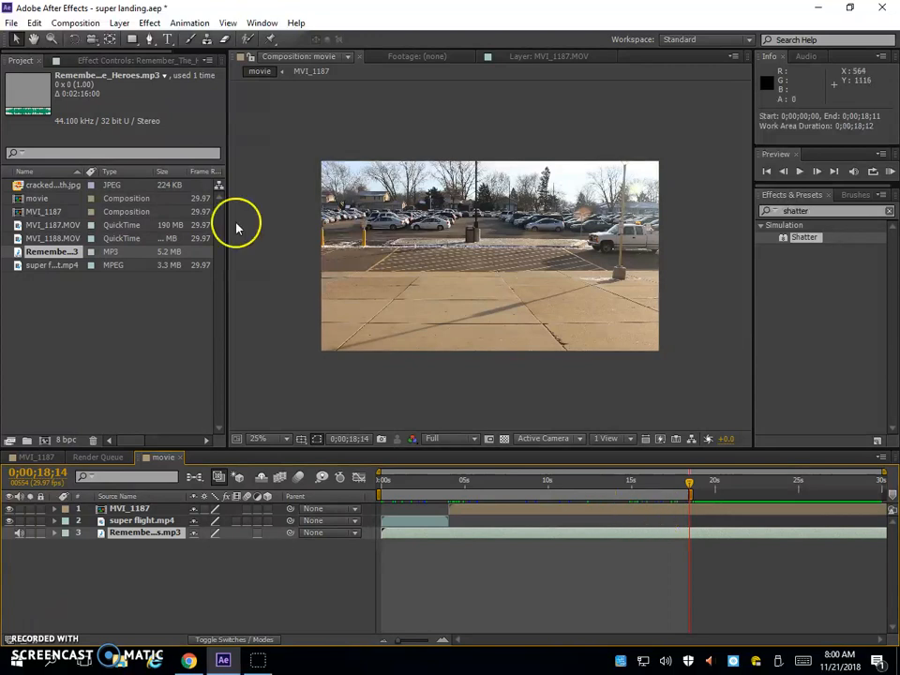
# Add the movie composition to the render queue
pyautogui.click(10, 23)
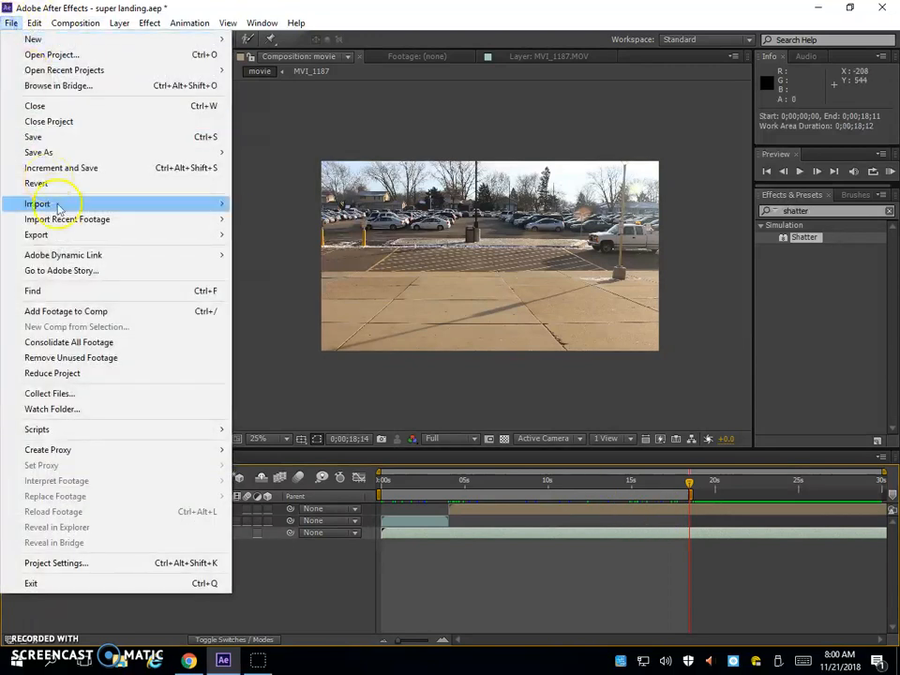
pyautogui.moveTo(211, 234)
pyautogui.click(316, 239)
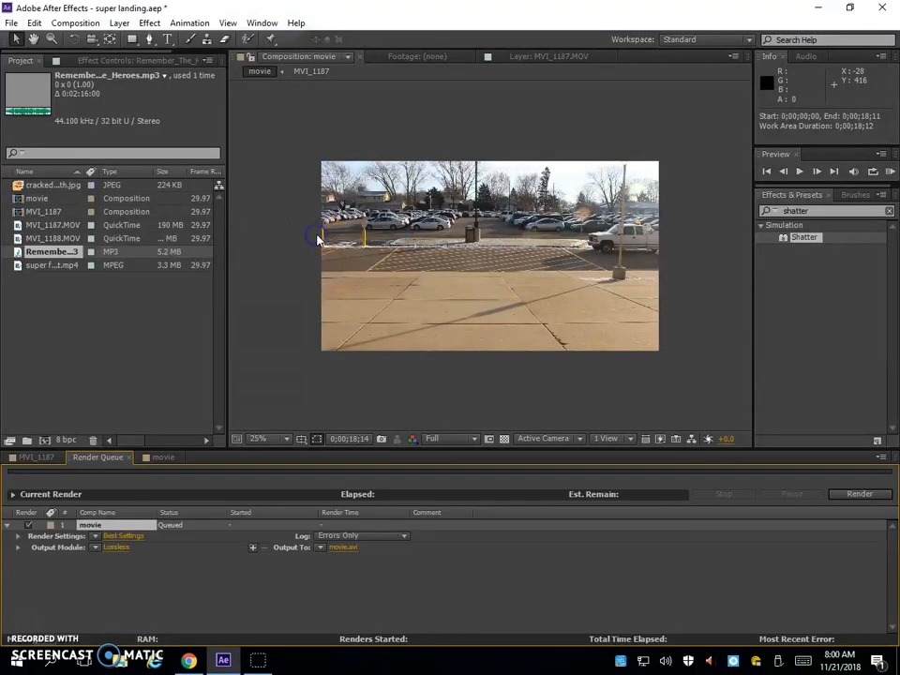
# Set the movie's output module to the H.264 format with audio output enabled
pyautogui.click(110, 549)
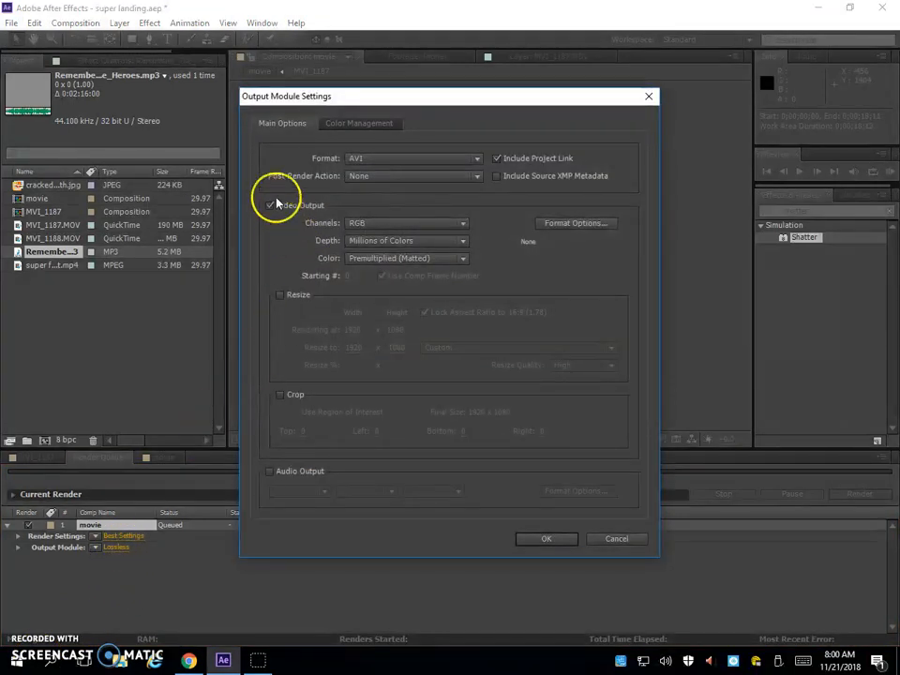
pyautogui.click(411, 160)
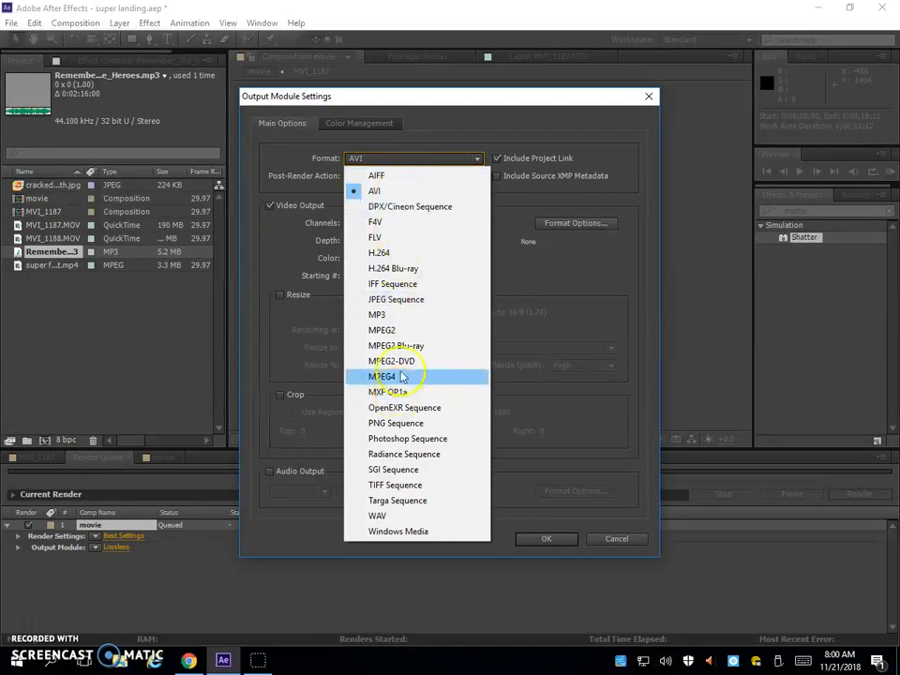
pyautogui.click(406, 255)
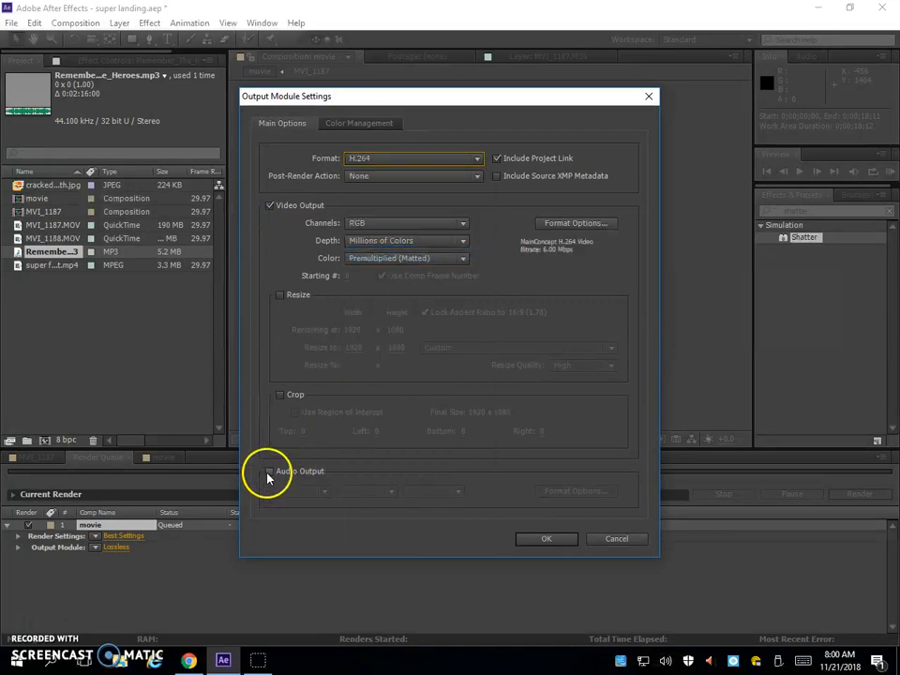
pyautogui.click(269, 474)
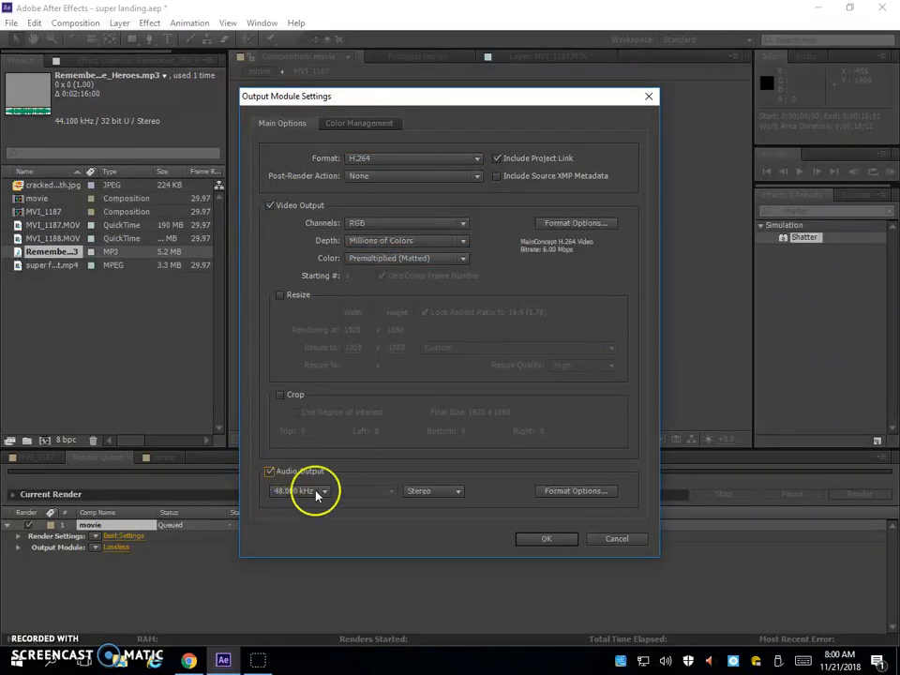
pyautogui.click(548, 538)
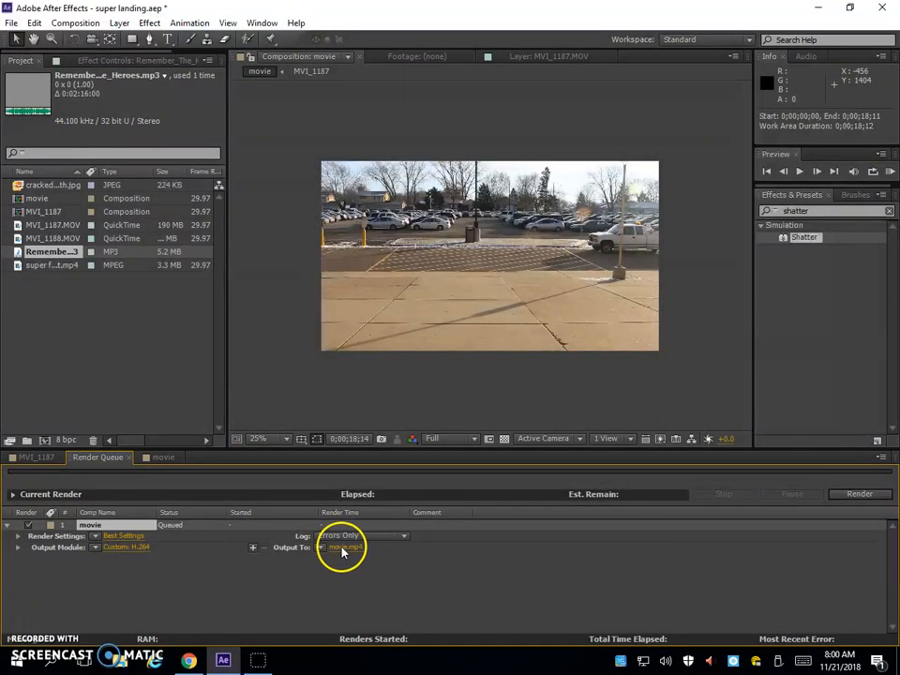
# Choose the Desktop as the destination of the rendered movie file
pyautogui.click(344, 550)
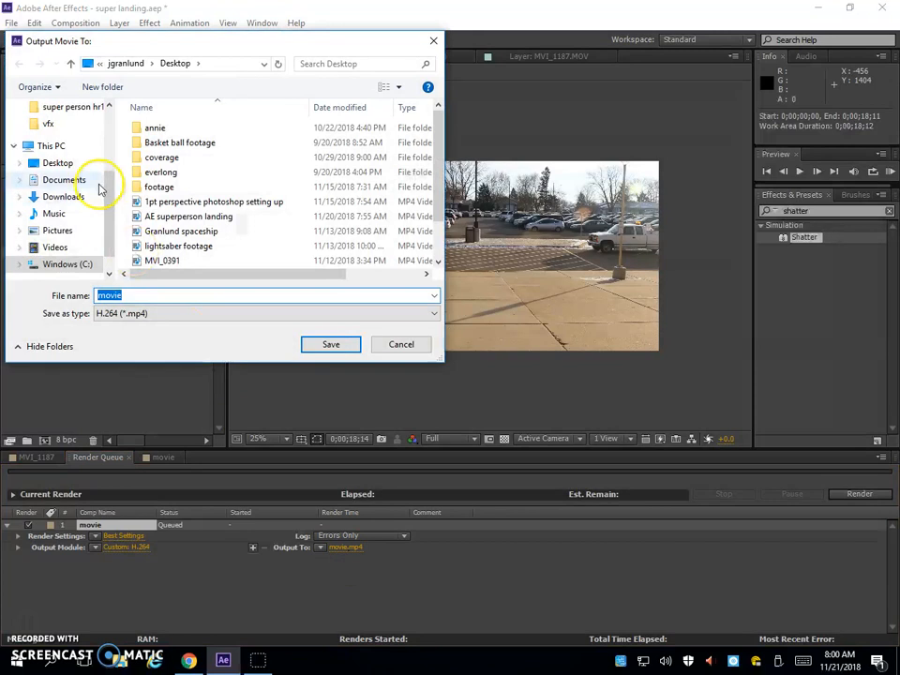
pyautogui.click(58, 164)
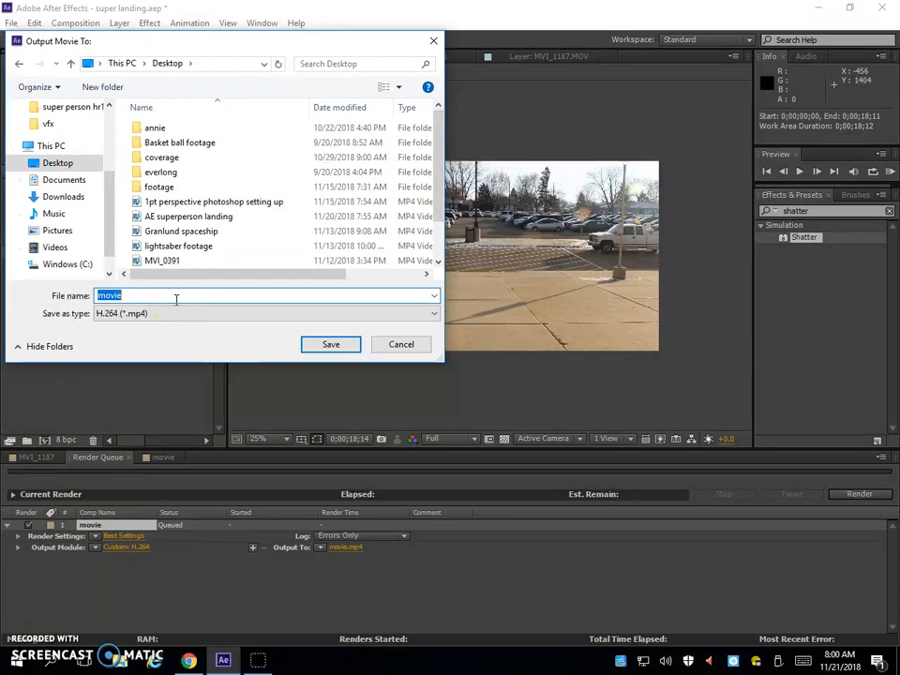
pyautogui.write('m')
pyautogui.press('BackSpace')
pyautogui.write('youname projectname')
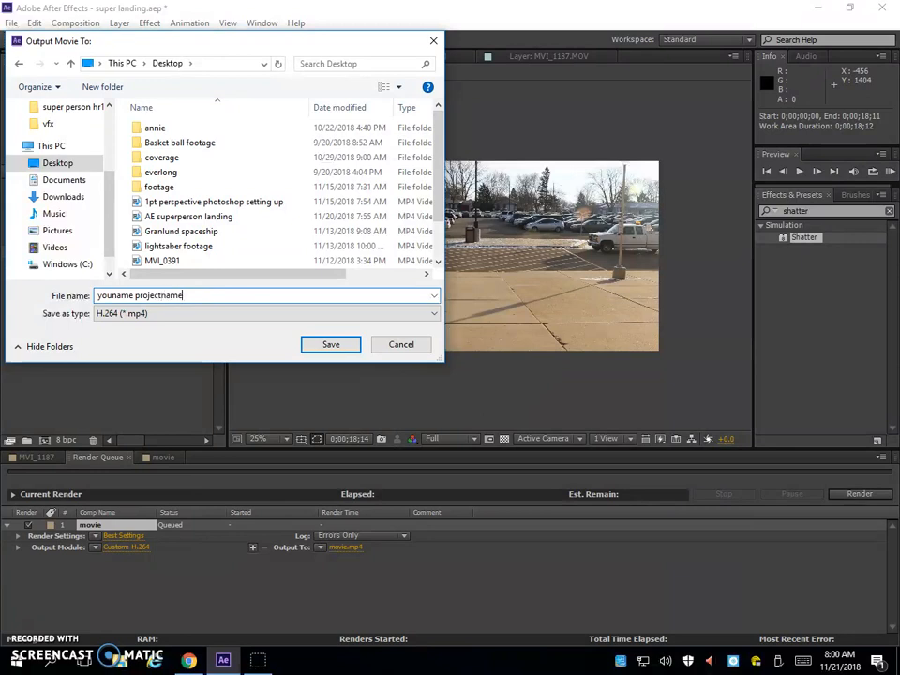
# Save the output file under the author's surname followed by "super" and start the render
pyautogui.hotkey('ctrl', 'a')
pyautogui.write('grann')
pyautogui.press('BackSpace')
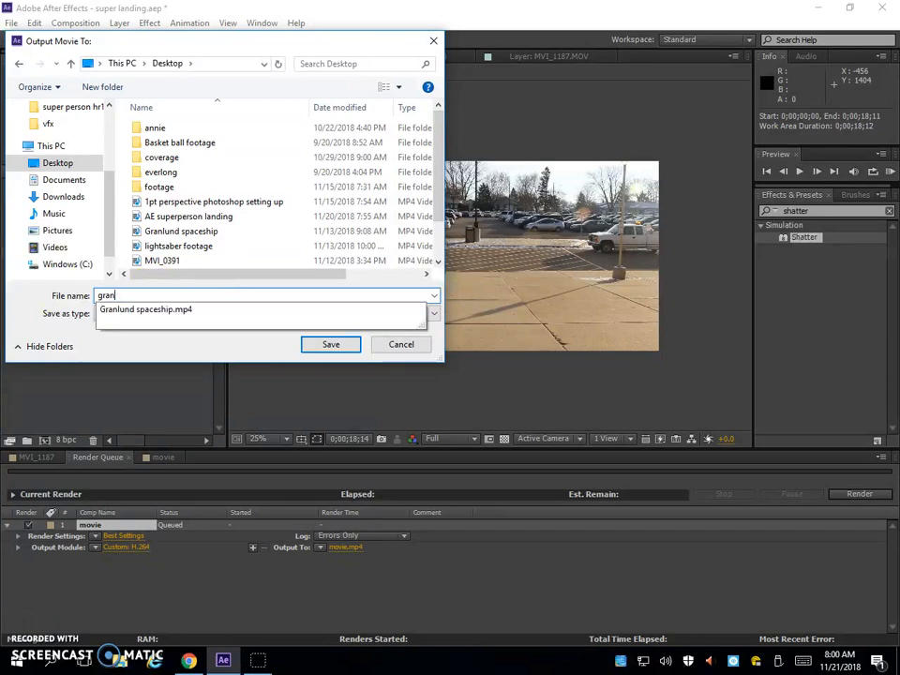
pyautogui.write('lund super')
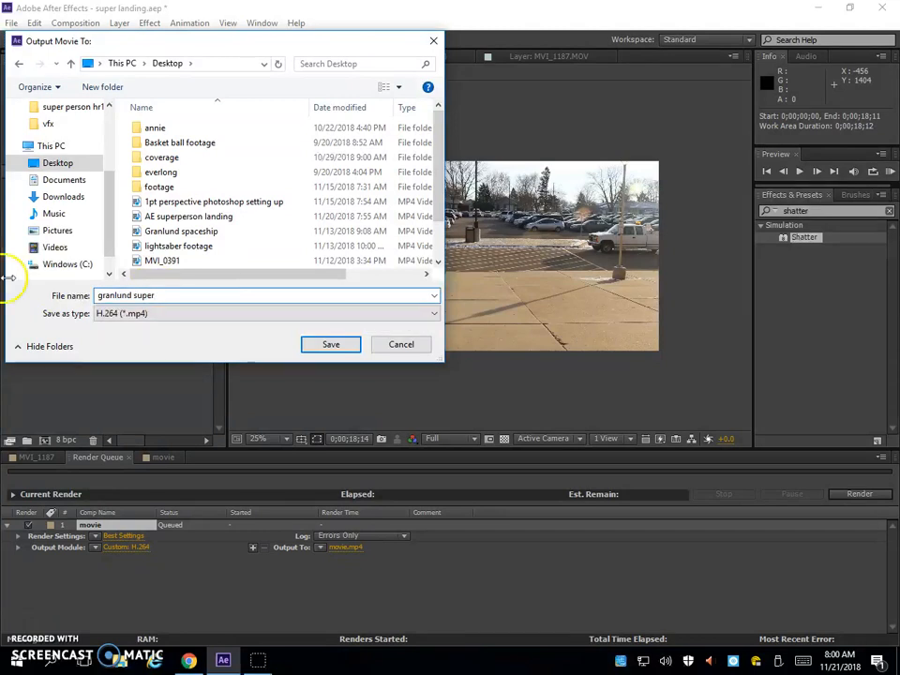
pyautogui.click(331, 344)
pyautogui.click(859, 495)
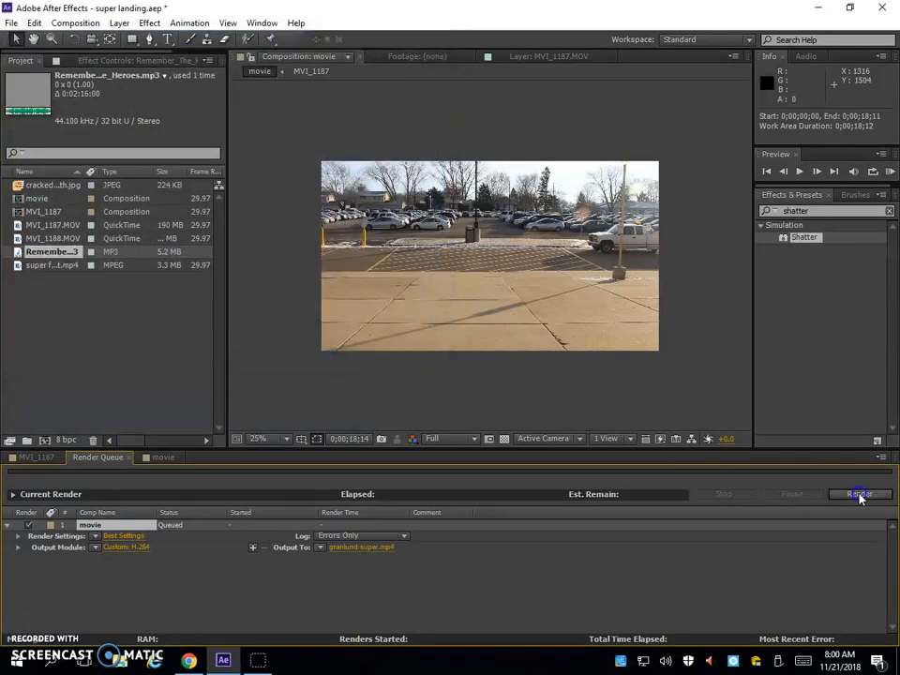